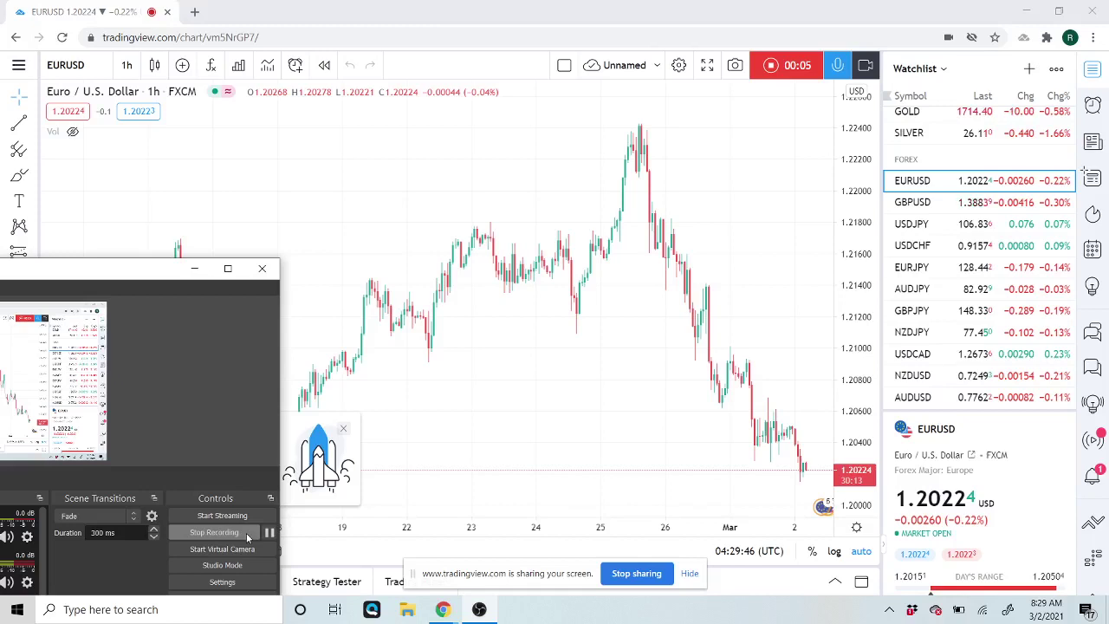
Minimise the OBS window and close the '30-day free trial' popup covering the EURUSD 1-hour chart.
{"action": "left_click", "coordinate": [195, 270]}
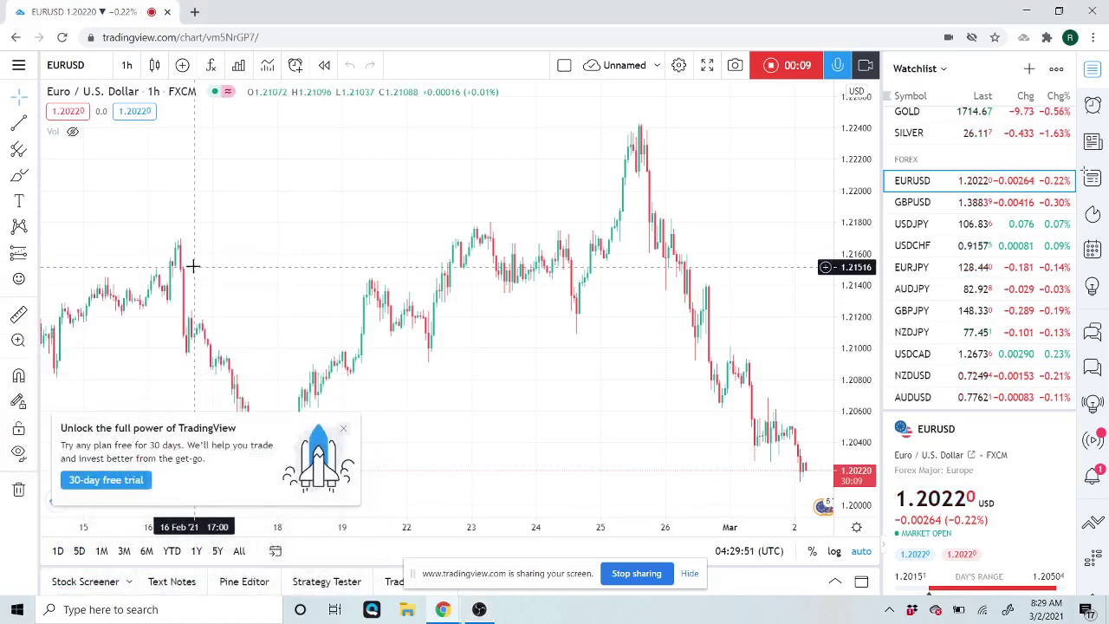
{"action": "left_click", "coordinate": [343, 430]}
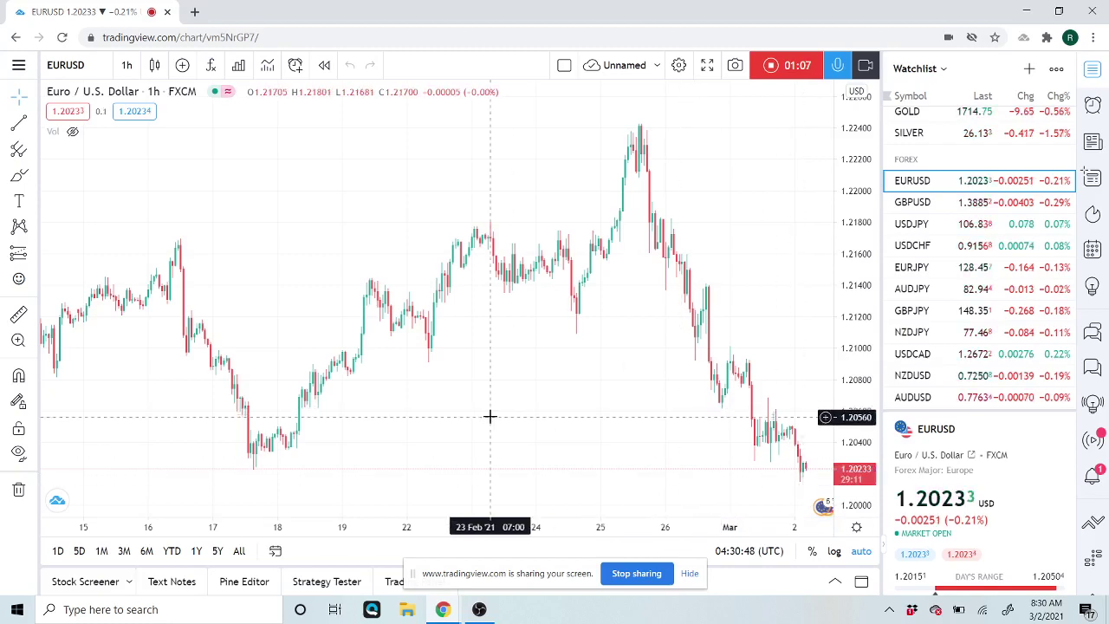
Zoom the hourly EURUSD chart out to show price history from the 11th through March.
{"action": "scroll", "coordinate": [490, 417], "scroll_direction": "down", "scroll_amount": 3}
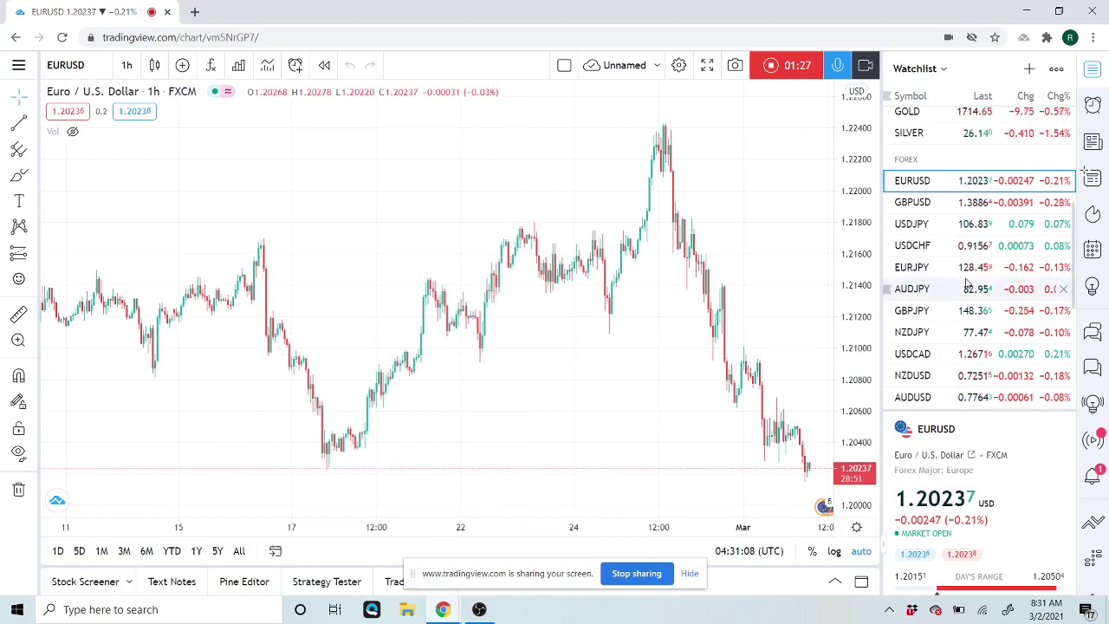
{"action": "scroll", "coordinate": [967, 282], "scroll_direction": "down", "scroll_amount": 3}
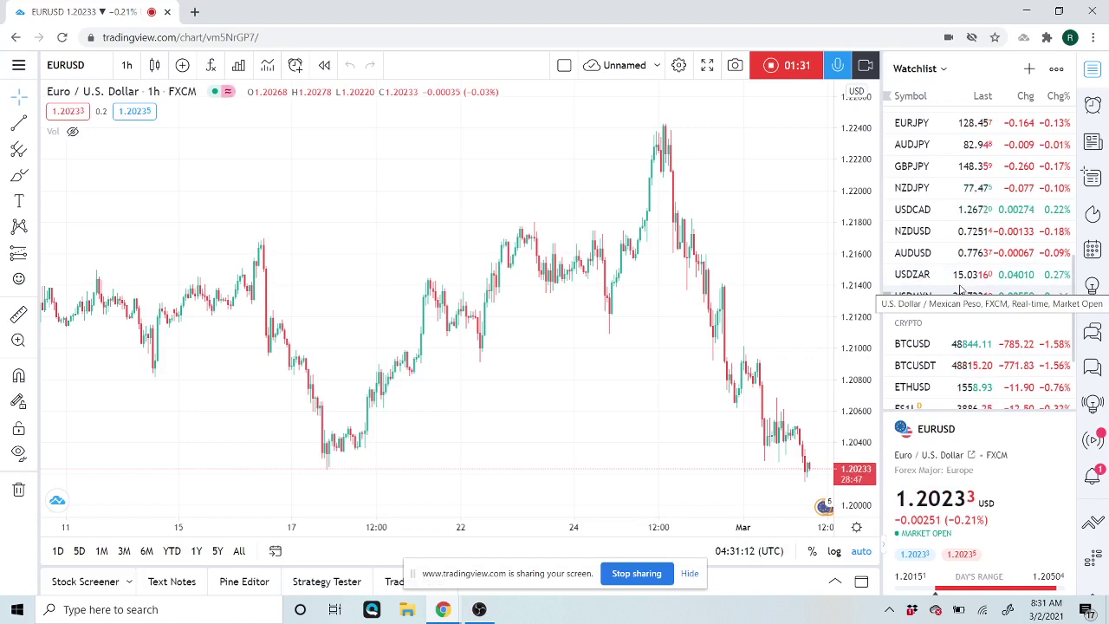
{"action": "scroll", "coordinate": [960, 289], "scroll_direction": "up", "scroll_amount": 3}
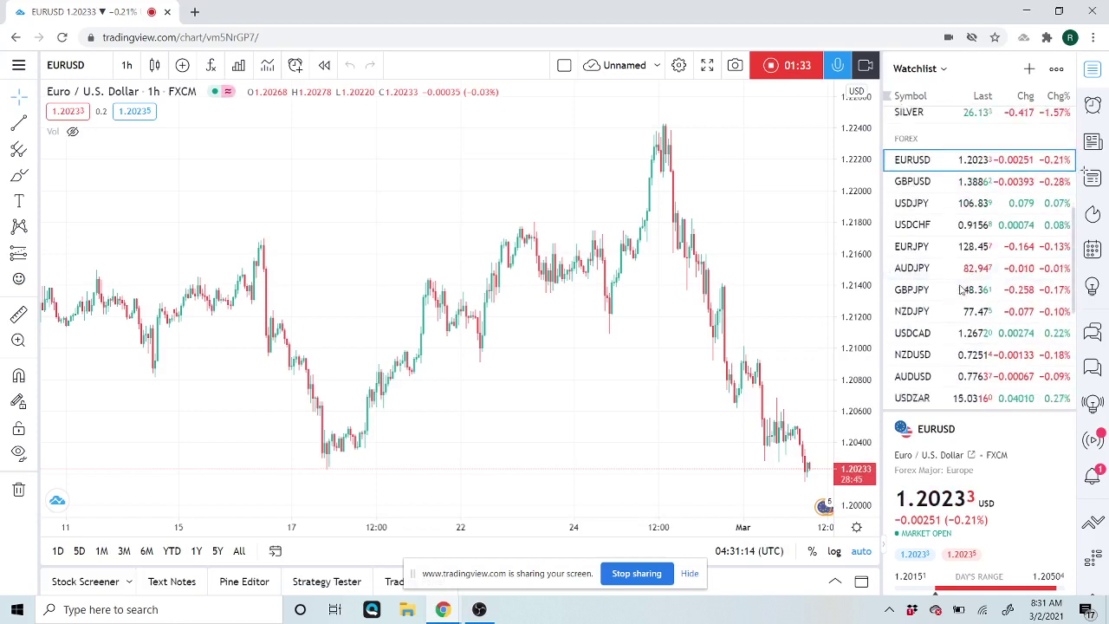
{"action": "scroll", "coordinate": [960, 289], "scroll_direction": "down", "scroll_amount": 1}
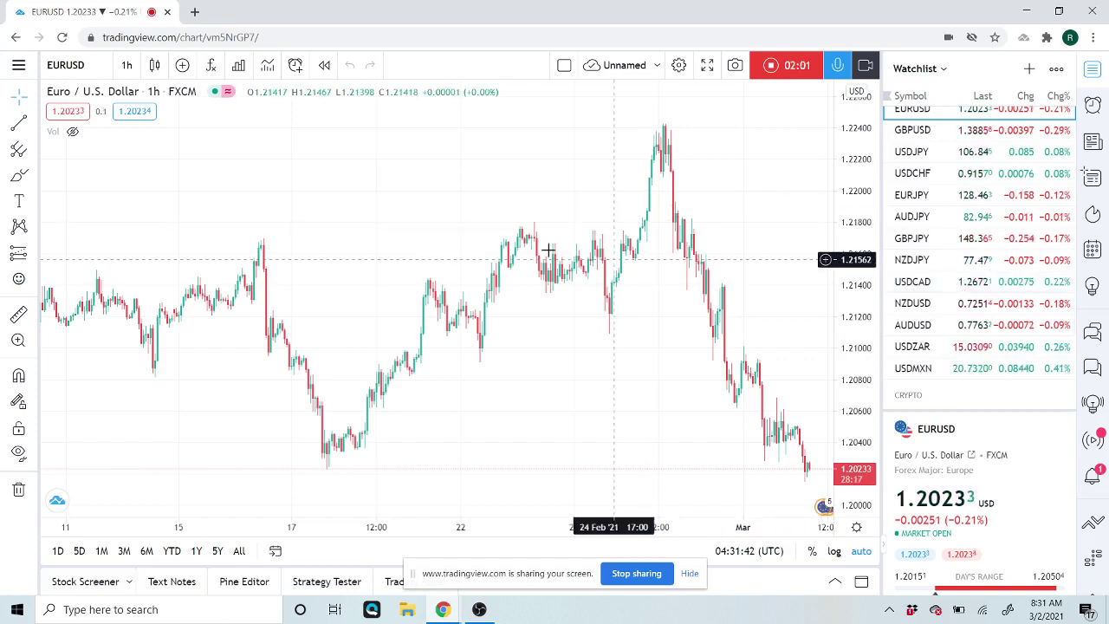
Change the EURUSD chart interval from 1h to '1 day'.
{"action": "left_click", "coordinate": [128, 66]}
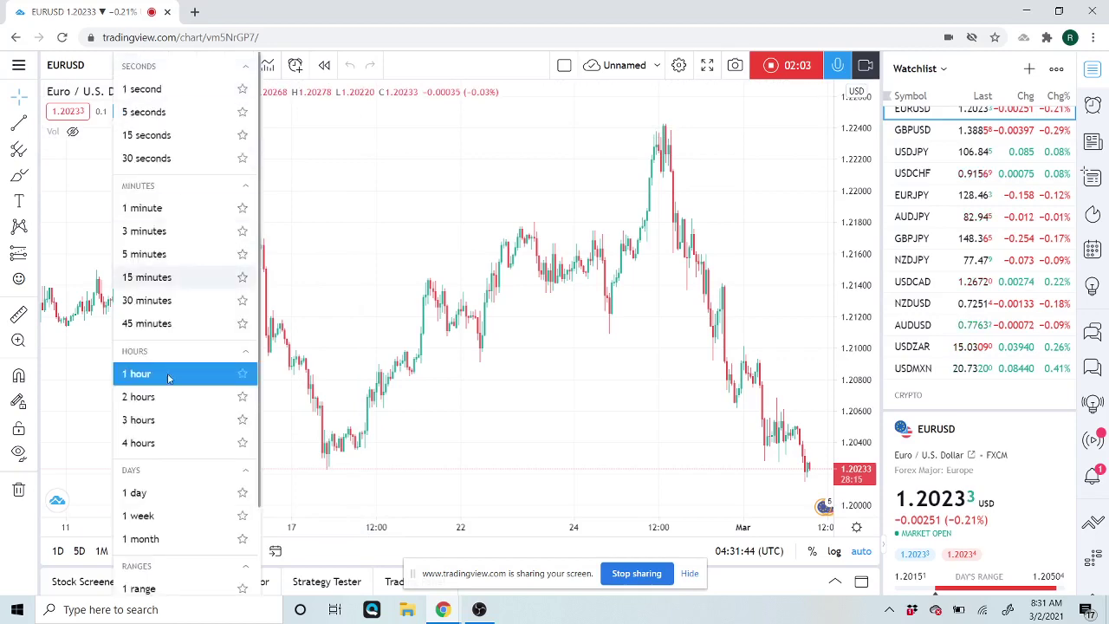
{"action": "left_click", "coordinate": [174, 491]}
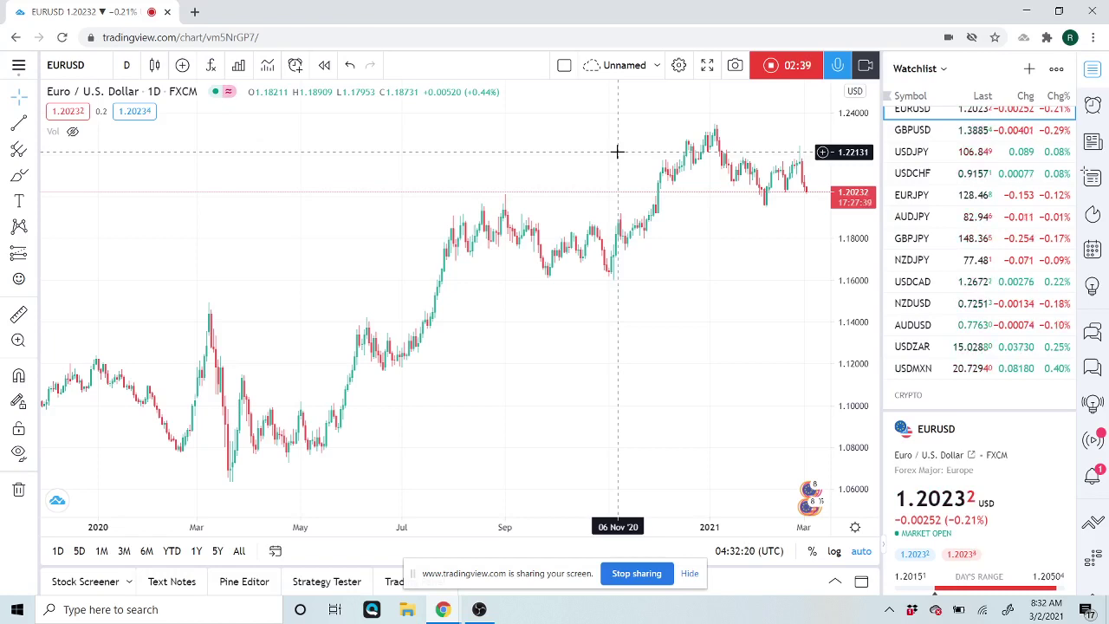
{"action": "scroll", "coordinate": [962, 257], "scroll_direction": "down", "scroll_amount": 2}
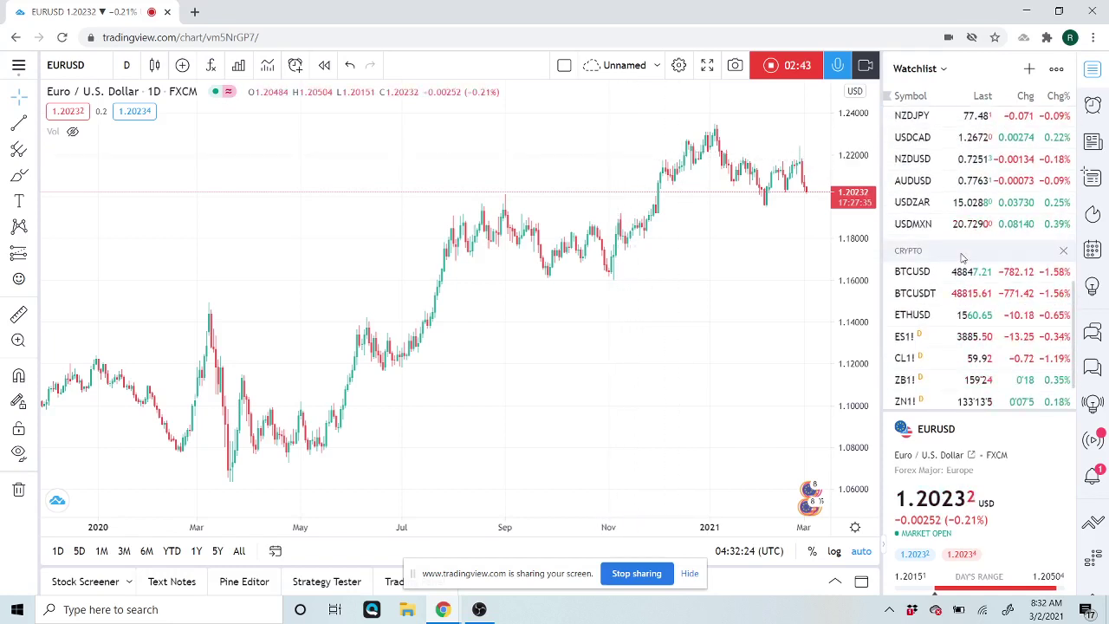
{"action": "scroll", "coordinate": [962, 258], "scroll_direction": "up", "scroll_amount": 2}
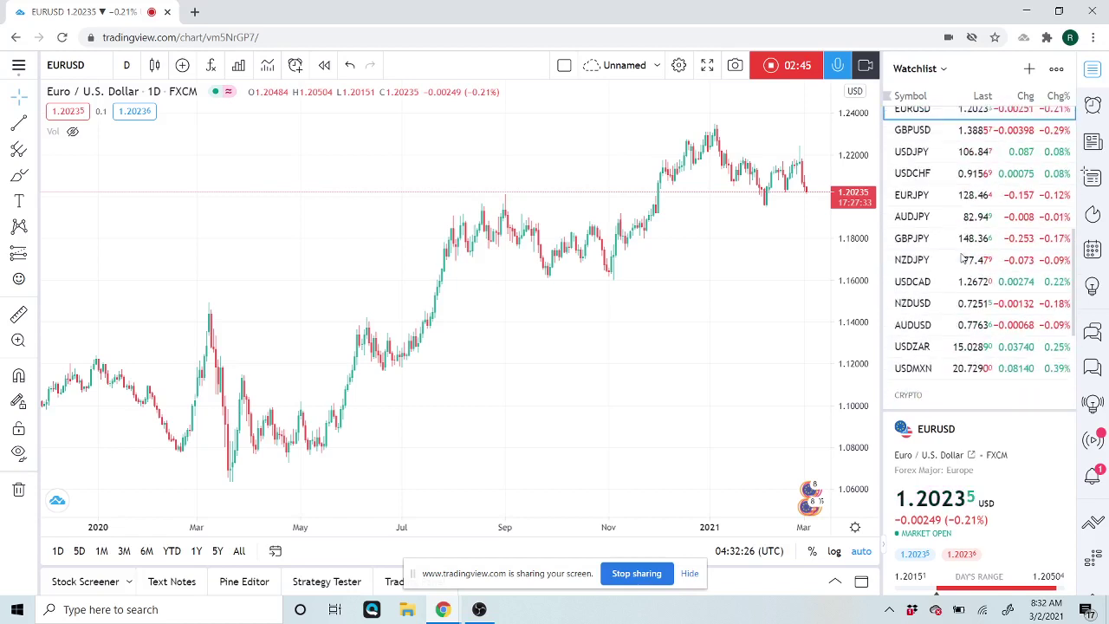
{"action": "scroll", "coordinate": [962, 257], "scroll_direction": "up", "scroll_amount": 2}
{"action": "scroll", "coordinate": [962, 258], "scroll_direction": "down", "scroll_amount": 1}
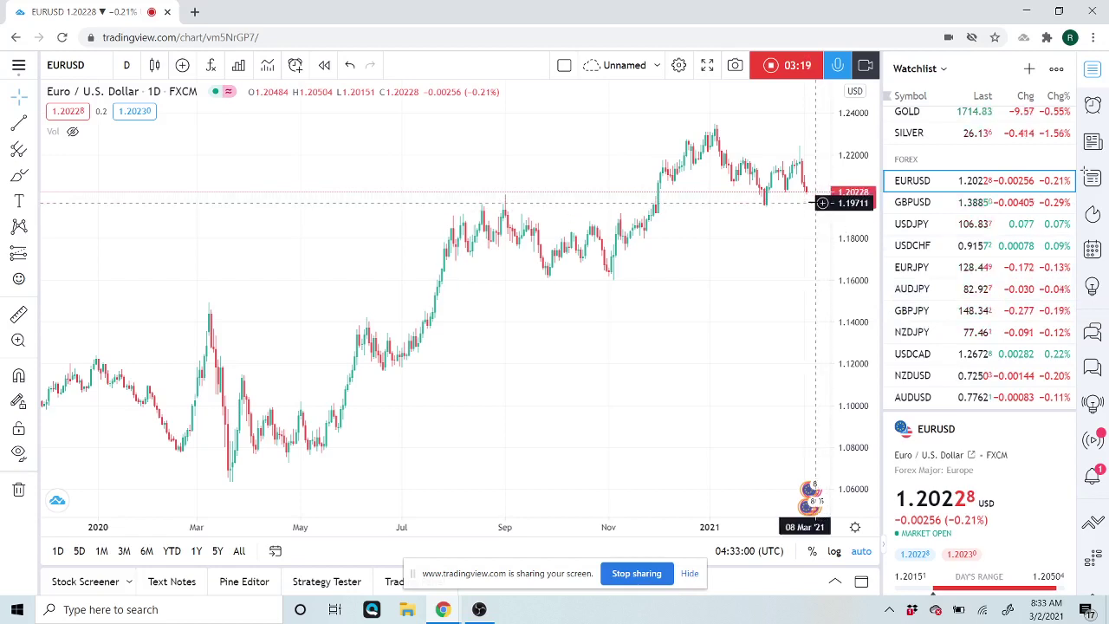
Load GBPUSD from the watchlist and zoom in on its daily candles.
{"action": "left_click", "coordinate": [915, 203]}
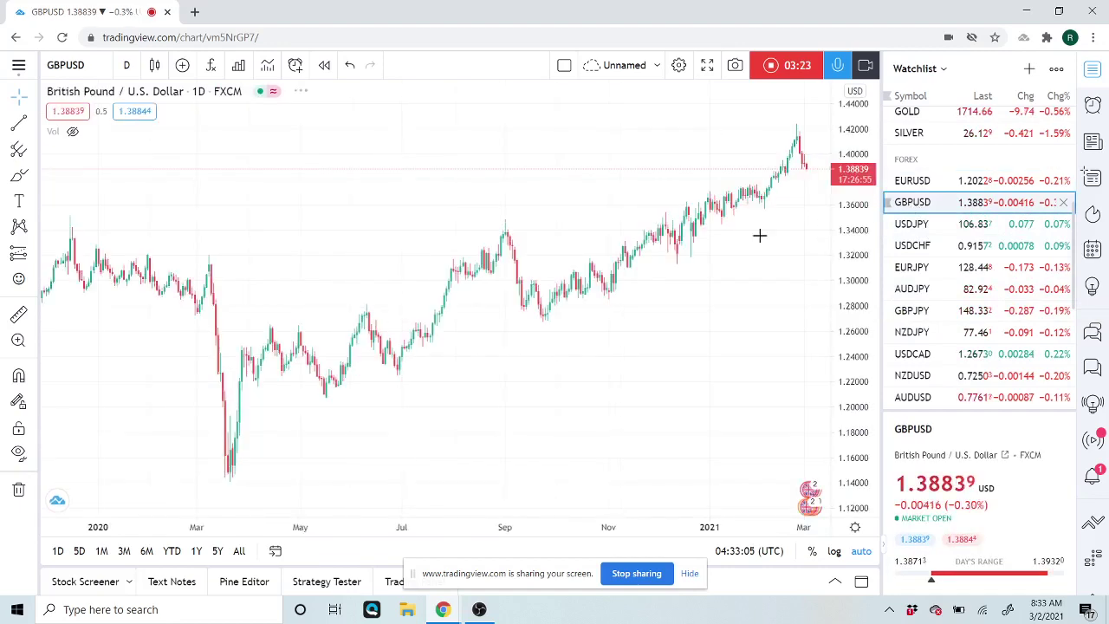
{"action": "scroll", "coordinate": [648, 258], "scroll_direction": "up", "scroll_amount": 2}
{"action": "scroll", "coordinate": [646, 257], "scroll_direction": "up", "scroll_amount": 1}
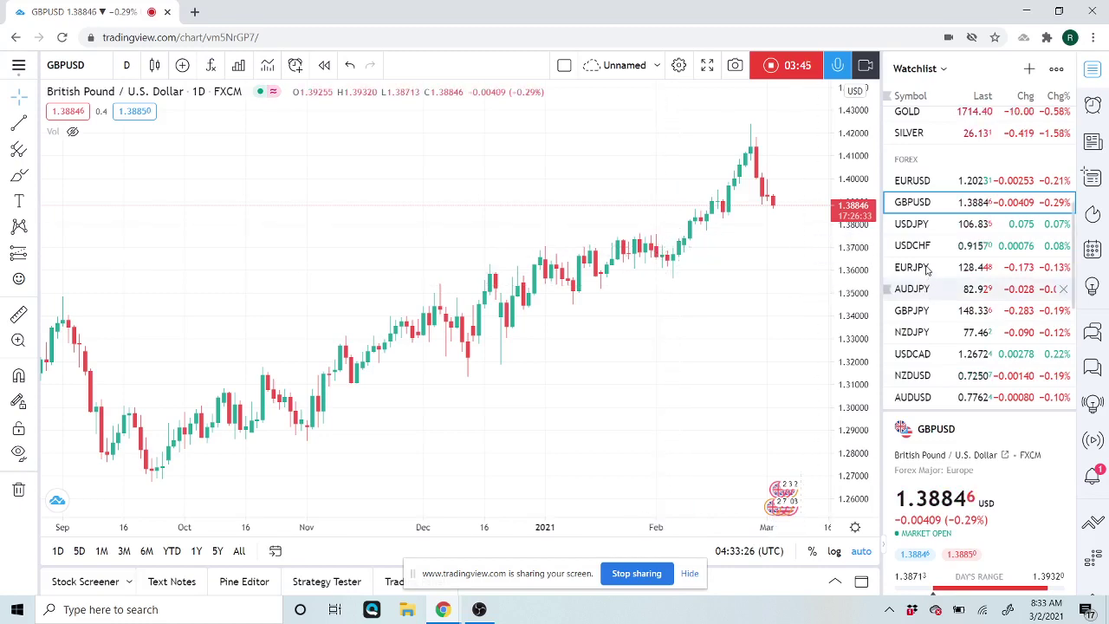
Load USDJPY from the watchlist and adjust the zoom on its daily chart.
{"action": "left_click", "coordinate": [926, 225]}
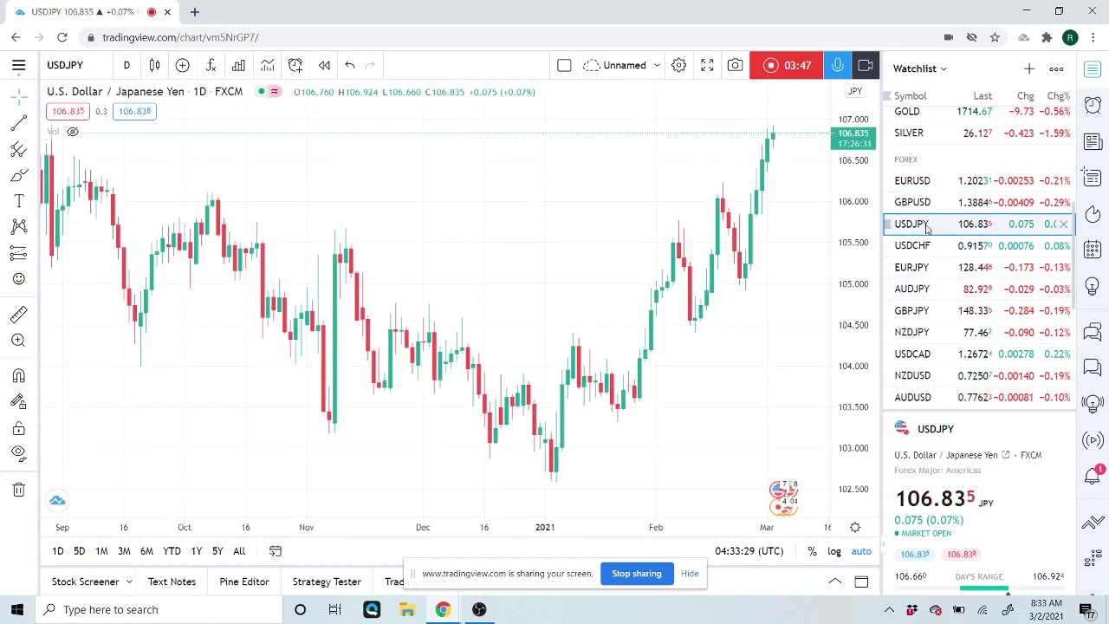
{"action": "scroll", "coordinate": [644, 289], "scroll_direction": "down", "scroll_amount": 3}
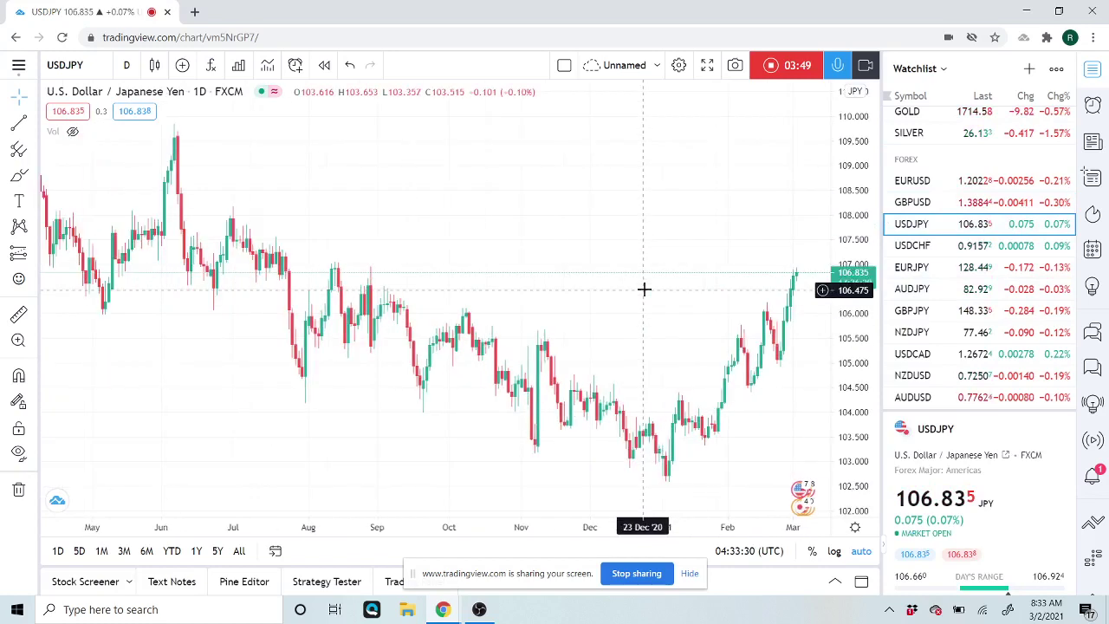
{"action": "scroll", "coordinate": [644, 288], "scroll_direction": "up", "scroll_amount": 3}
{"action": "scroll", "coordinate": [644, 289], "scroll_direction": "down", "scroll_amount": 1}
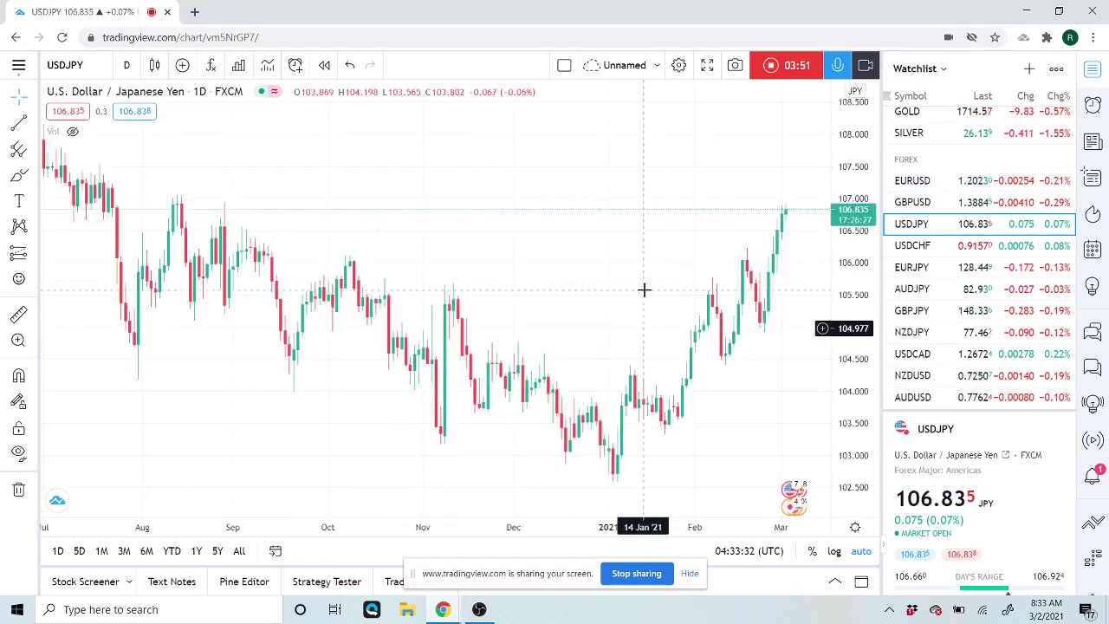
{"action": "scroll", "coordinate": [644, 288], "scroll_direction": "down", "scroll_amount": 2}
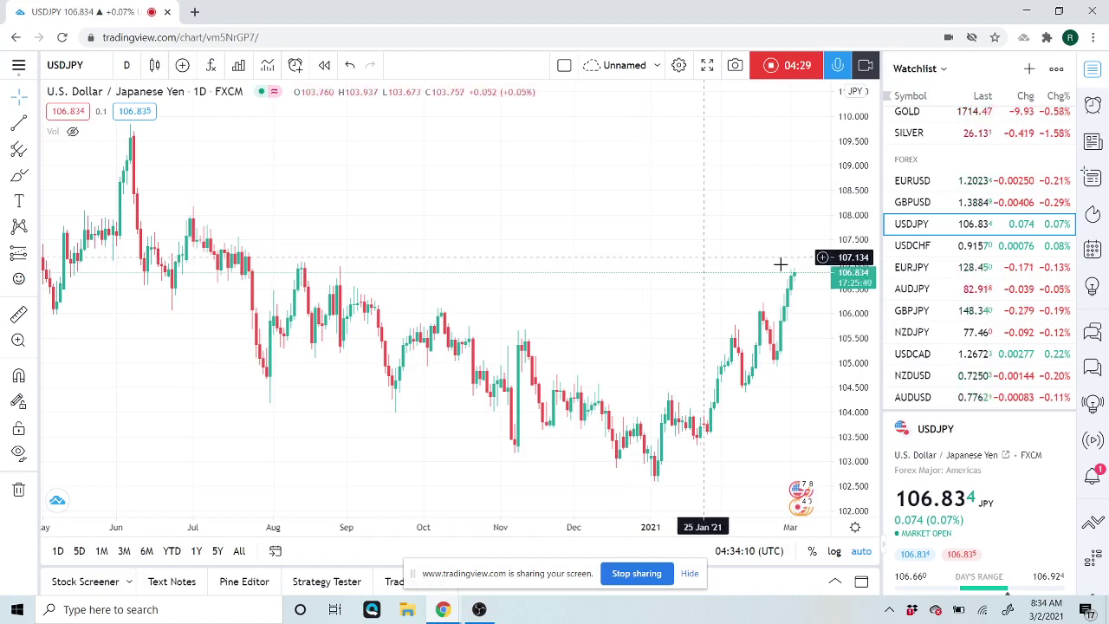
Select USDCHF in the watchlist to chart it on daily candles.
{"action": "left_click", "coordinate": [898, 246]}
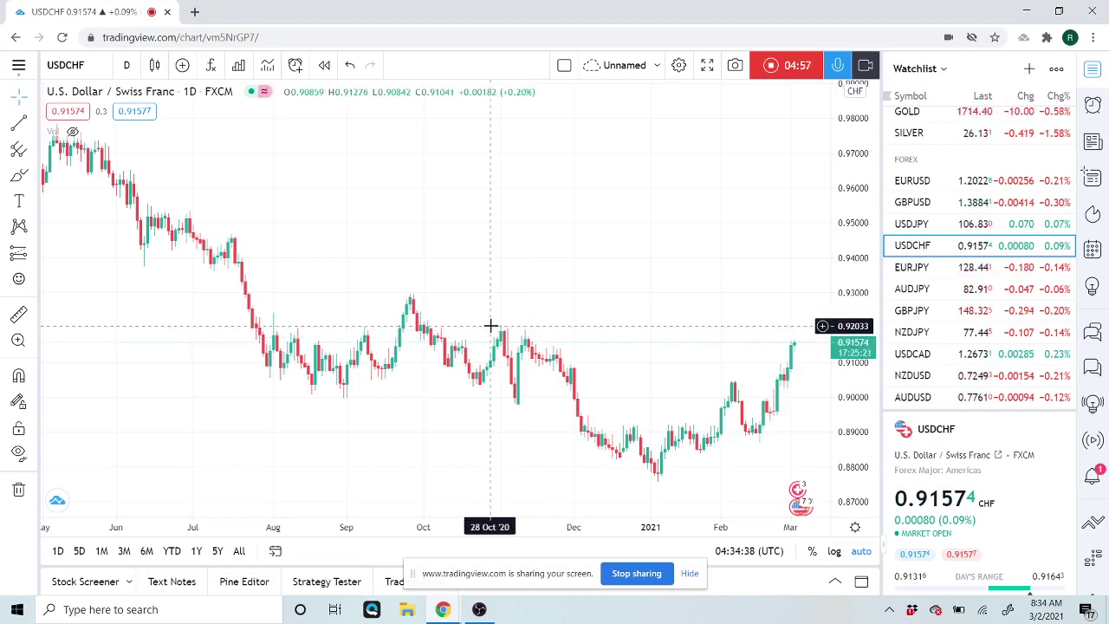
Search for GBPCHF, load its daily chart and zoom out to show history back to 2019.
{"action": "left_click", "coordinate": [98, 69]}
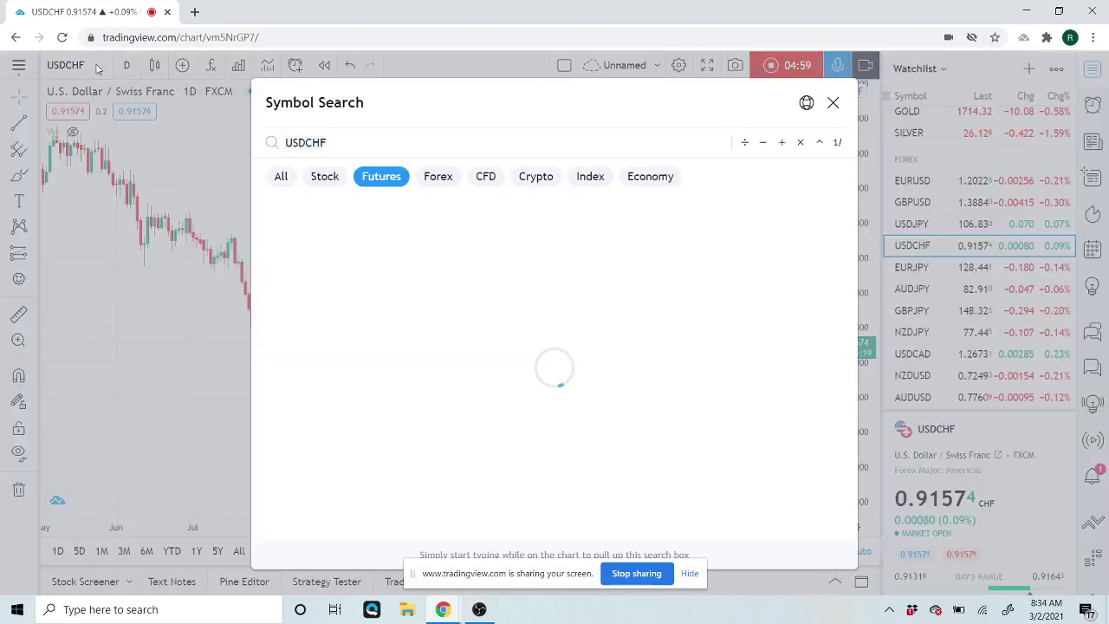
{"action": "type", "text": "G"}
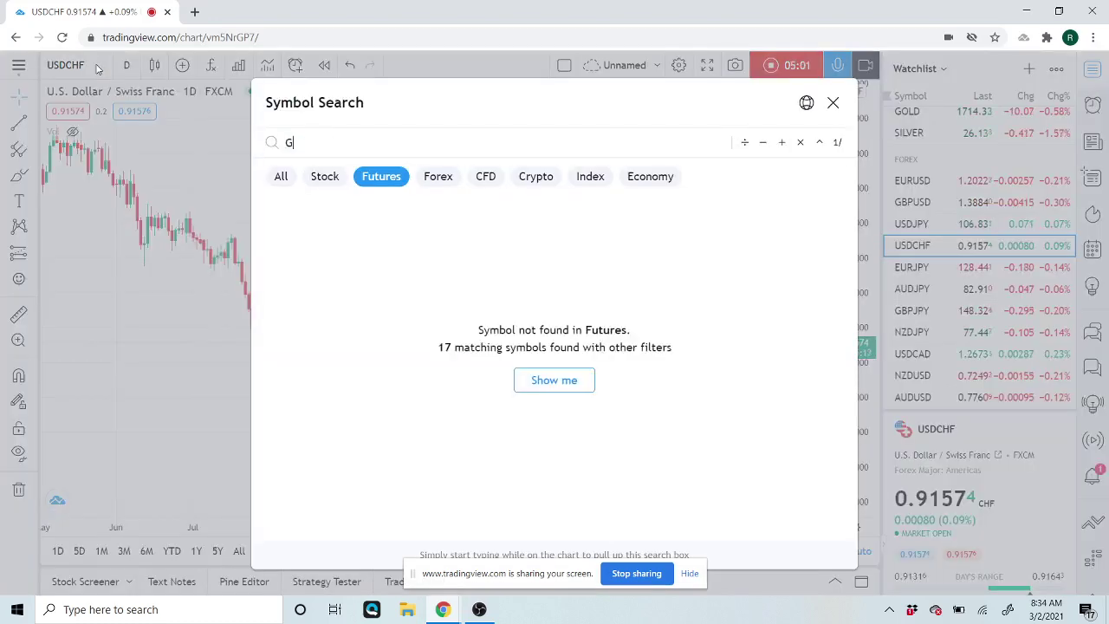
{"action": "type", "text": "BPCHF"}
{"action": "key", "text": "Return"}
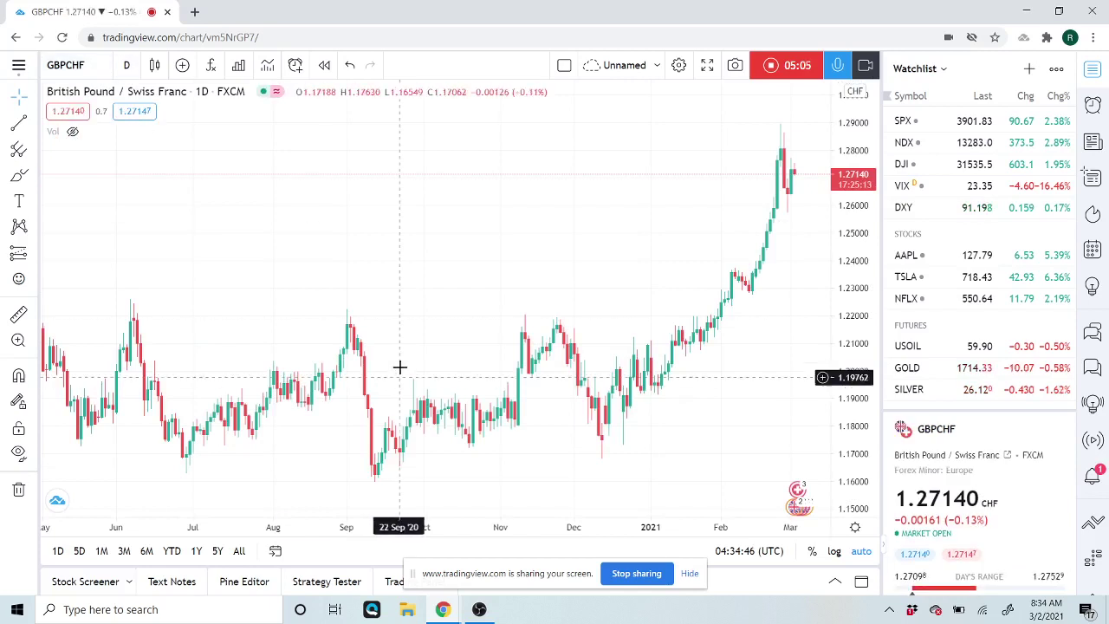
{"action": "scroll", "coordinate": [397, 367], "scroll_direction": "down", "scroll_amount": 3}
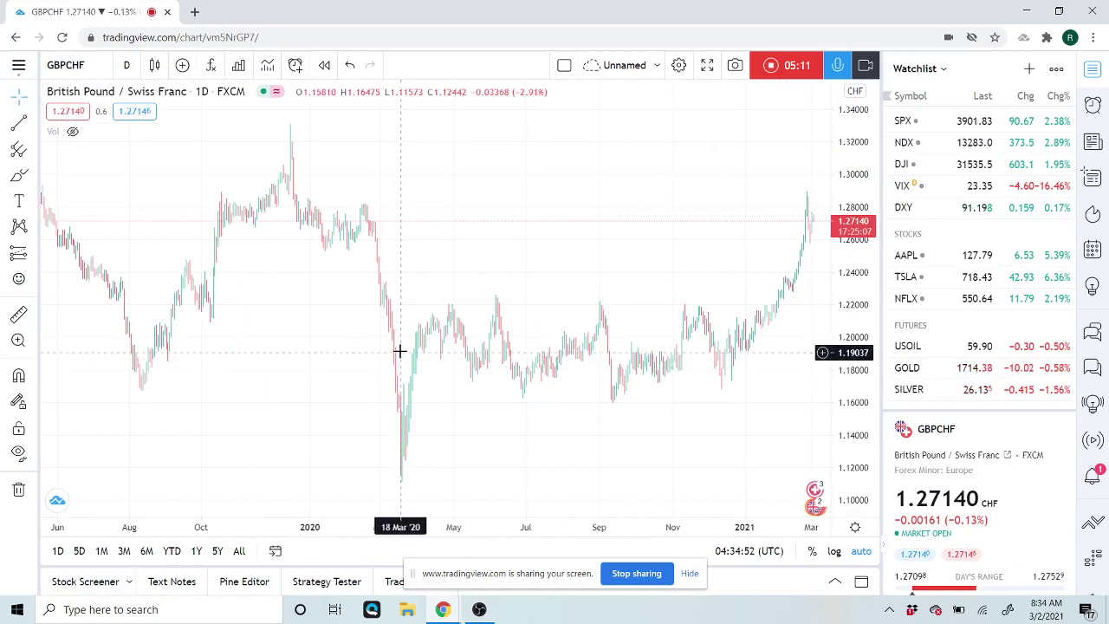
{"action": "scroll", "coordinate": [399, 354], "scroll_direction": "down", "scroll_amount": 3}
Switch GBPCHF to 1-week candles and zoom to review its 2015–2021 price history.
{"action": "left_click", "coordinate": [122, 65]}
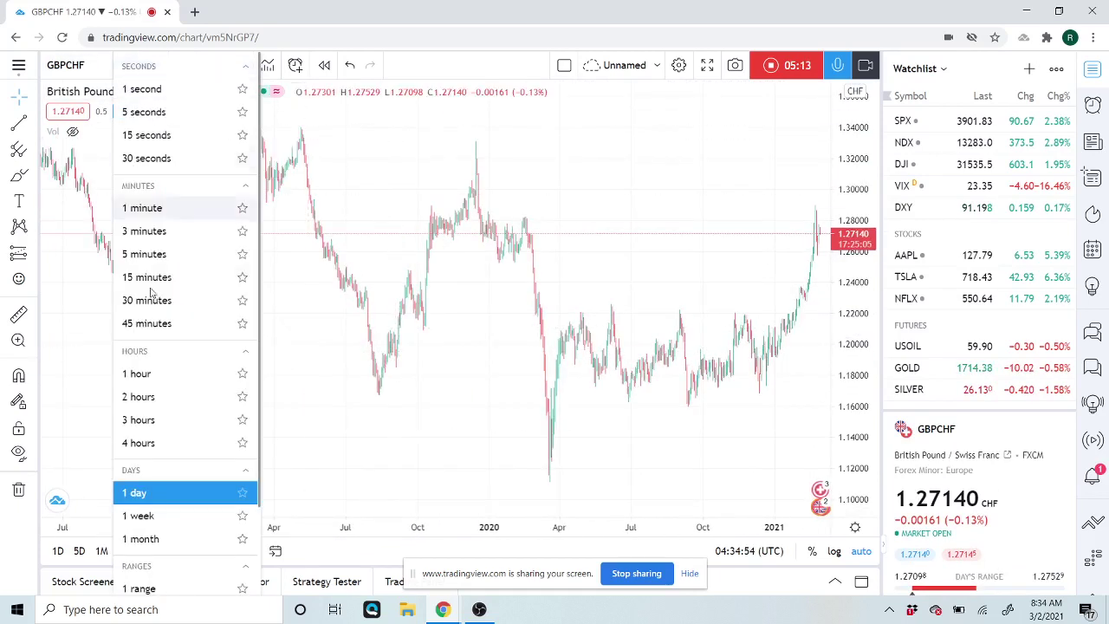
{"action": "left_click", "coordinate": [138, 516]}
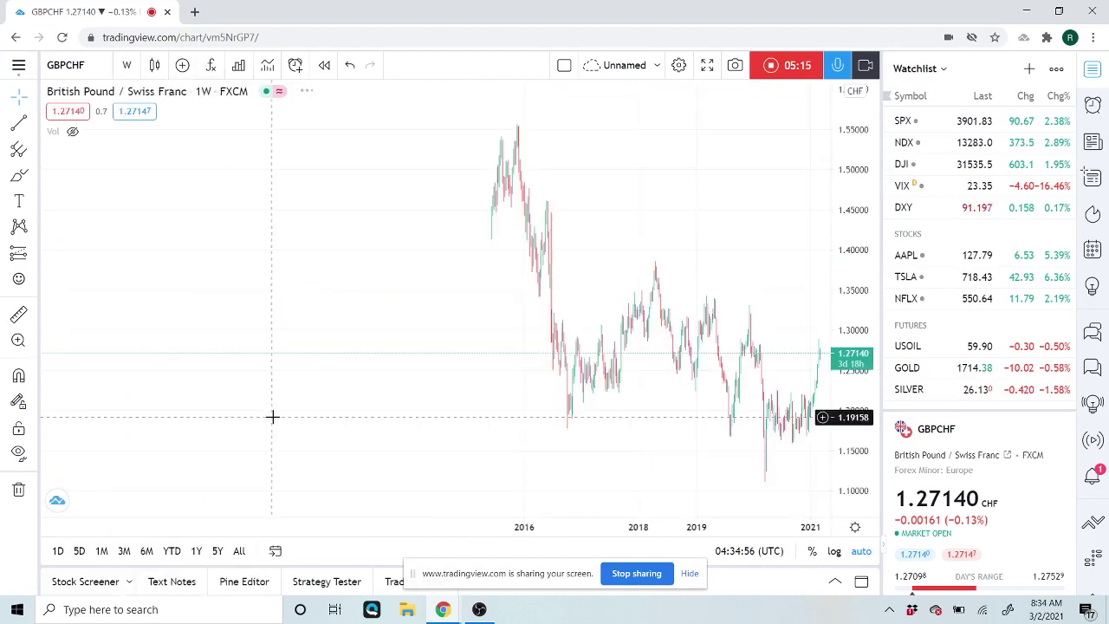
{"action": "scroll", "coordinate": [268, 425], "scroll_direction": "down", "scroll_amount": 3}
{"action": "scroll", "coordinate": [268, 425], "scroll_direction": "up", "scroll_amount": 2}
{"action": "scroll", "coordinate": [266, 428], "scroll_direction": "down", "scroll_amount": 2}
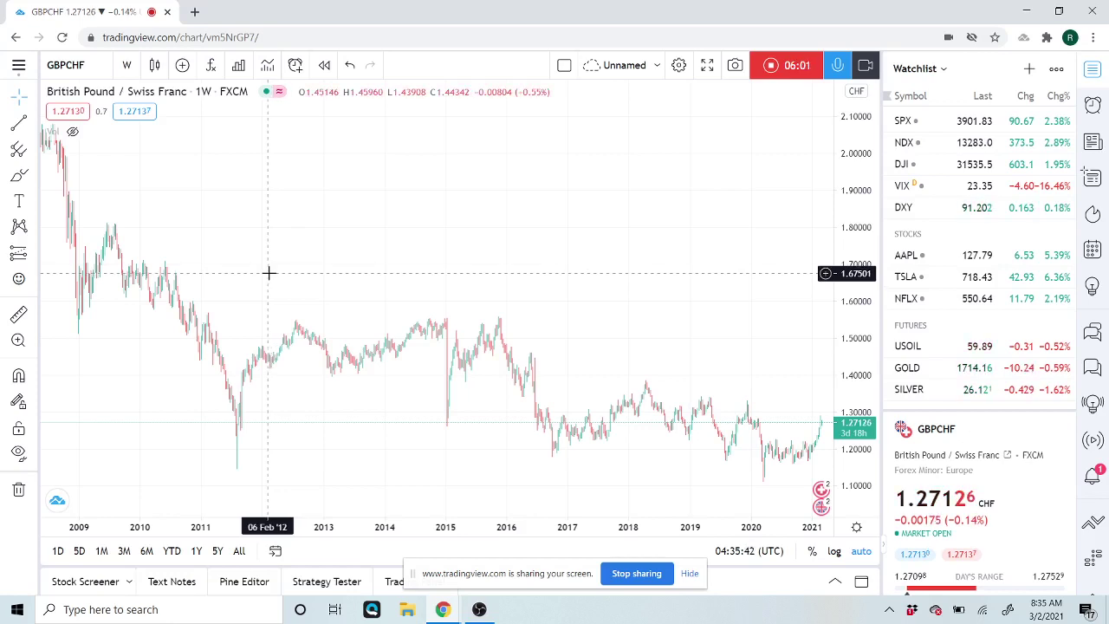
{"action": "scroll", "coordinate": [279, 291], "scroll_direction": "up", "scroll_amount": 2}
{"action": "scroll", "coordinate": [284, 293], "scroll_direction": "up", "scroll_amount": 3}
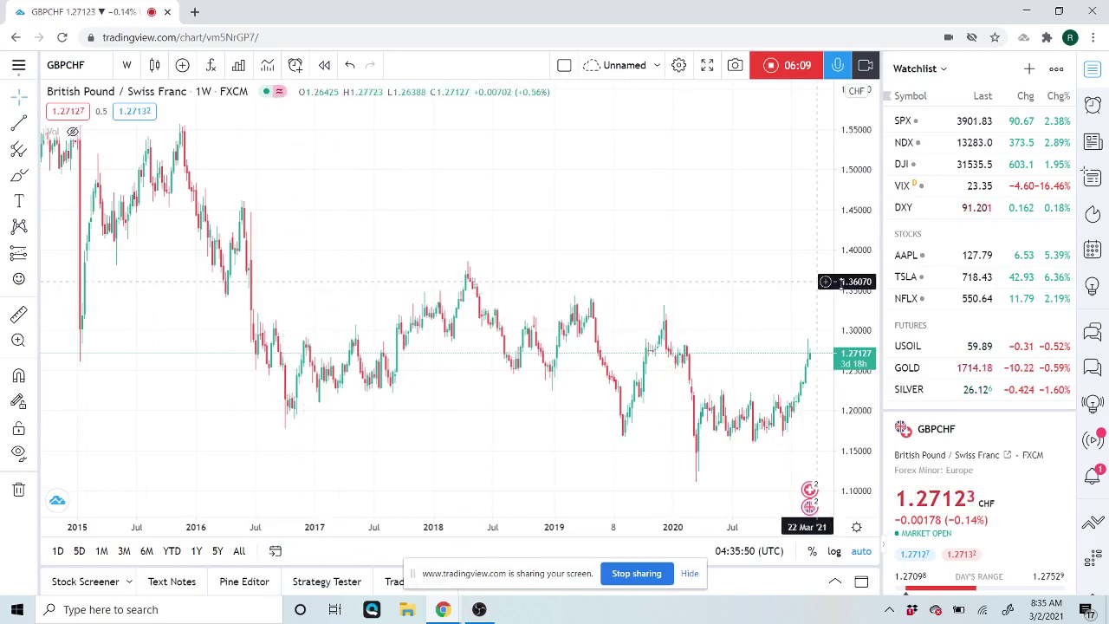
{"action": "scroll", "coordinate": [932, 302], "scroll_direction": "down", "scroll_amount": 5}
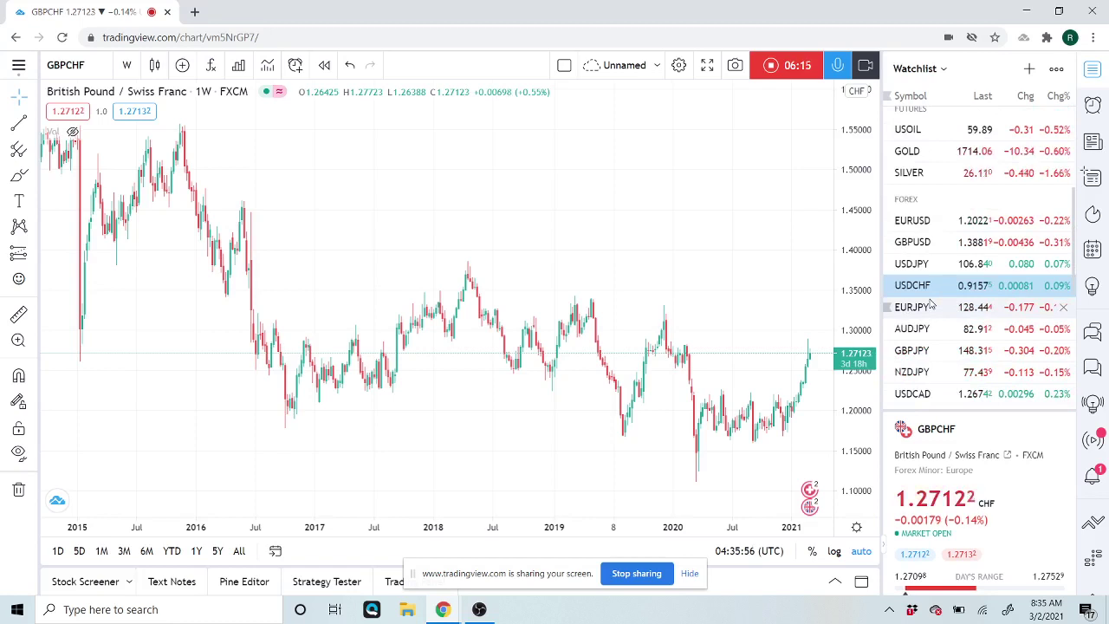
Find EURJPY in the Forex watchlist section, load it and zoom into recent years.
{"action": "scroll", "coordinate": [932, 302], "scroll_direction": "down", "scroll_amount": 2}
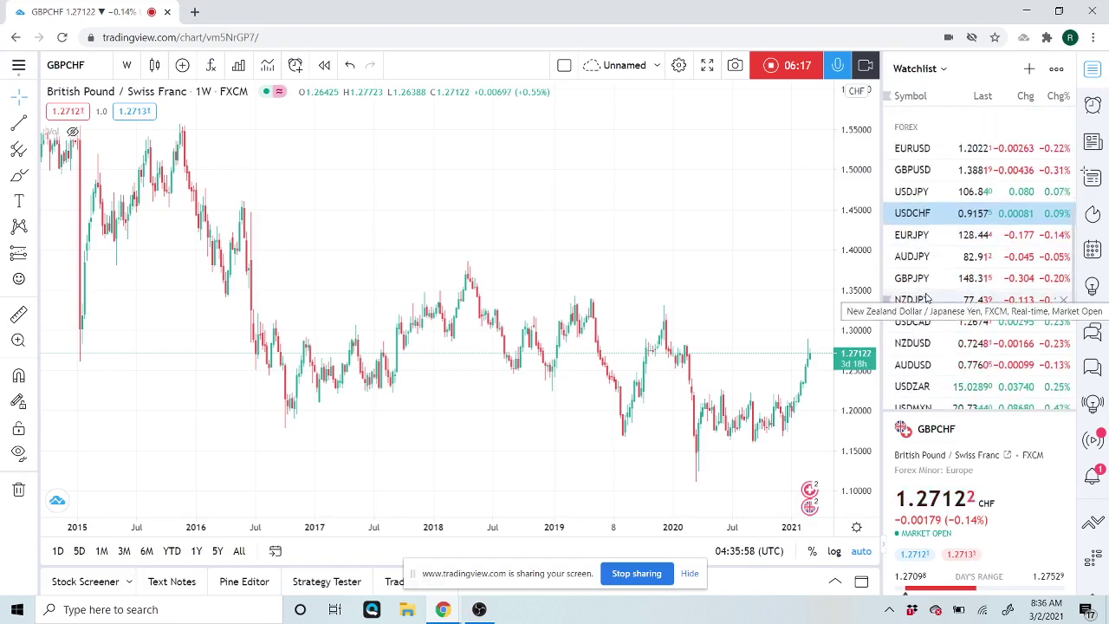
{"action": "left_click", "coordinate": [921, 244]}
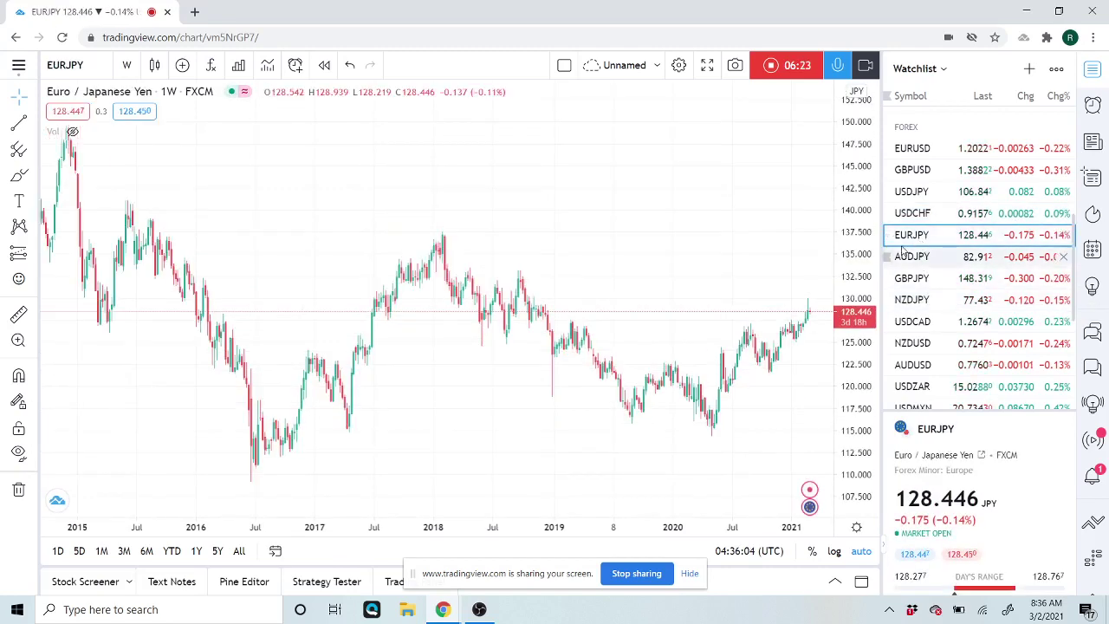
{"action": "scroll", "coordinate": [566, 319], "scroll_direction": "up", "scroll_amount": 2}
{"action": "scroll", "coordinate": [566, 318], "scroll_direction": "up", "scroll_amount": 2}
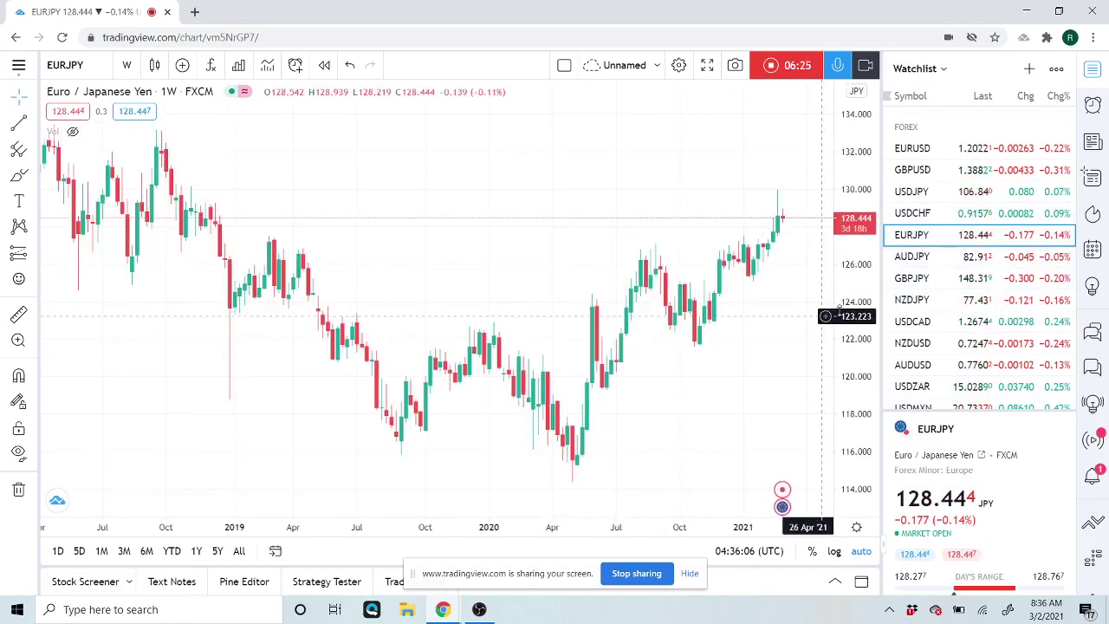
Load NZDJPY from the watchlist and zoom in on its weekly candles and rising trend line.
{"action": "left_click", "coordinate": [913, 300]}
{"action": "scroll", "coordinate": [767, 304], "scroll_direction": "up", "scroll_amount": 3}
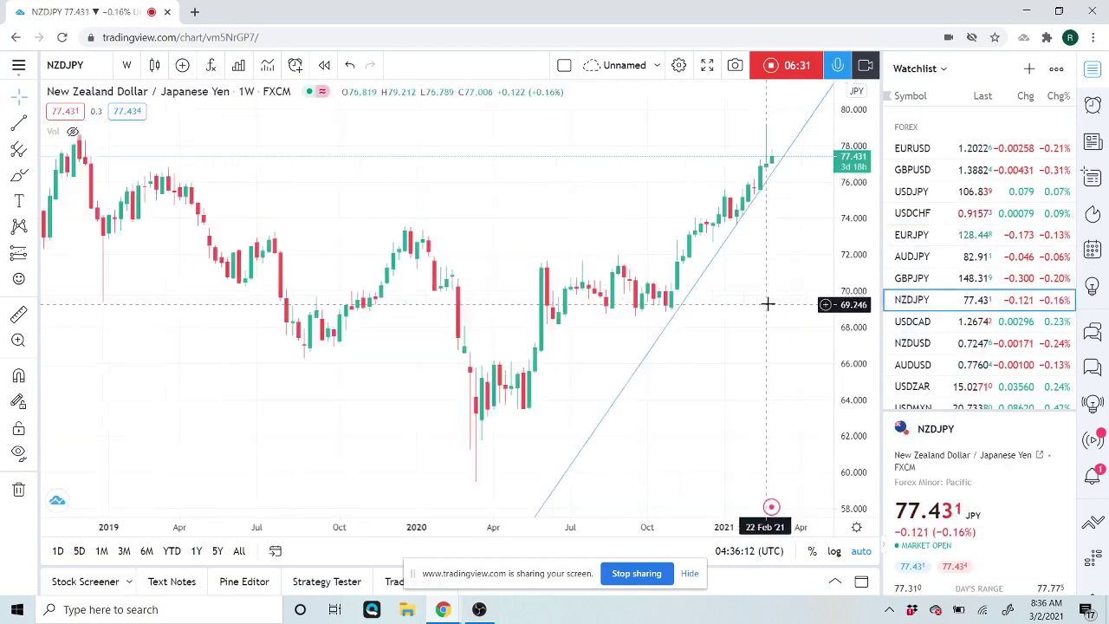
{"action": "scroll", "coordinate": [767, 303], "scroll_direction": "up", "scroll_amount": 2}
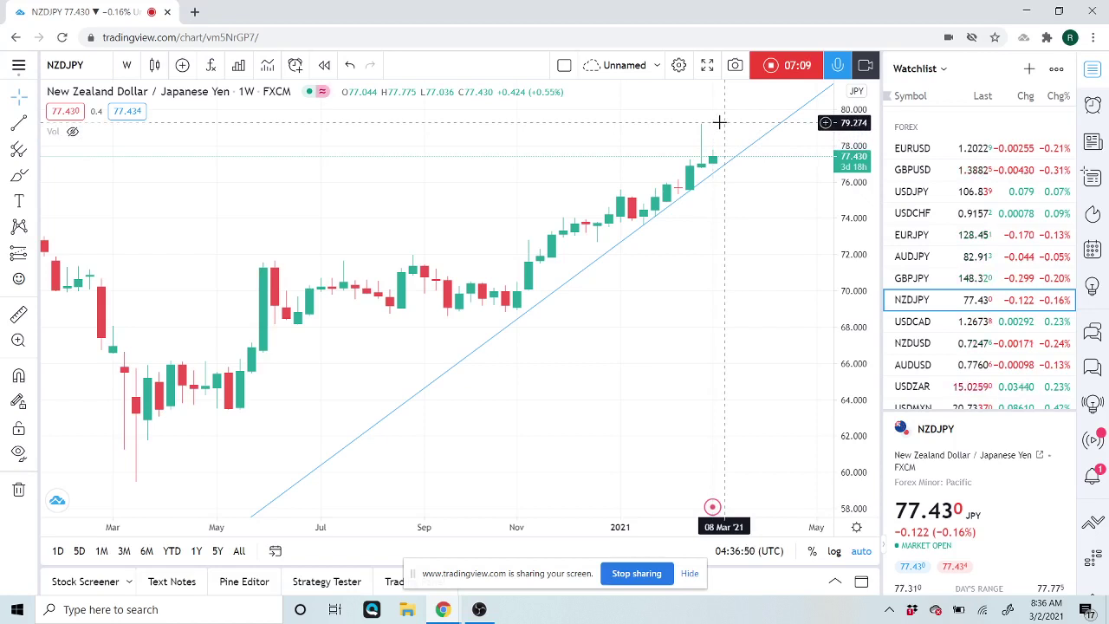
Change the NZDJPY chart interval to 1 day so it plots daily candles.
{"action": "left_click", "coordinate": [127, 67]}
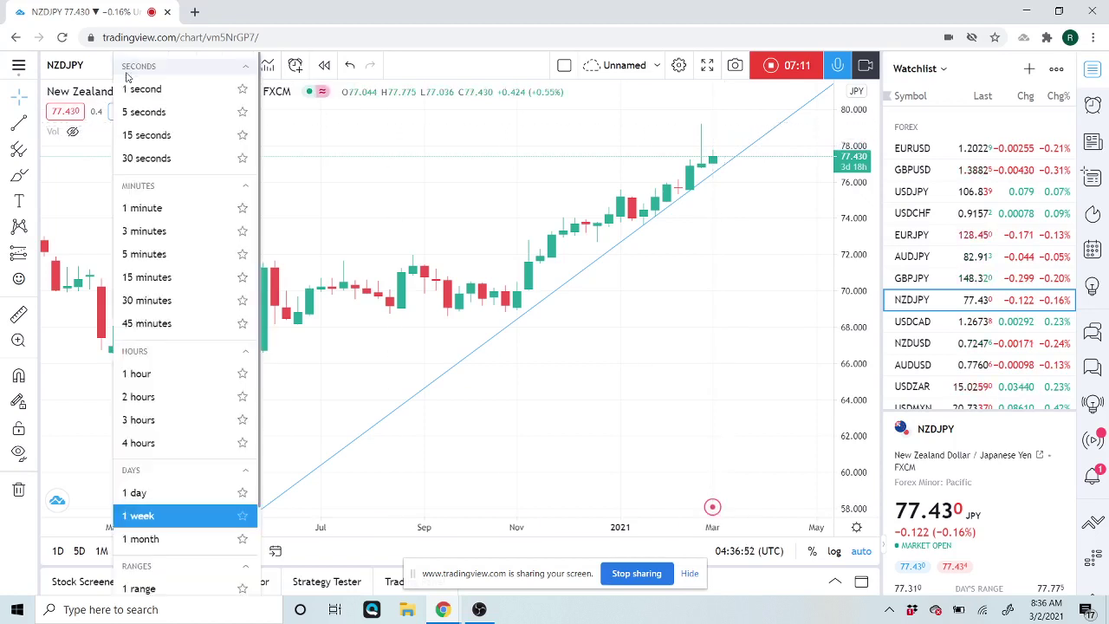
{"action": "left_click", "coordinate": [144, 495]}
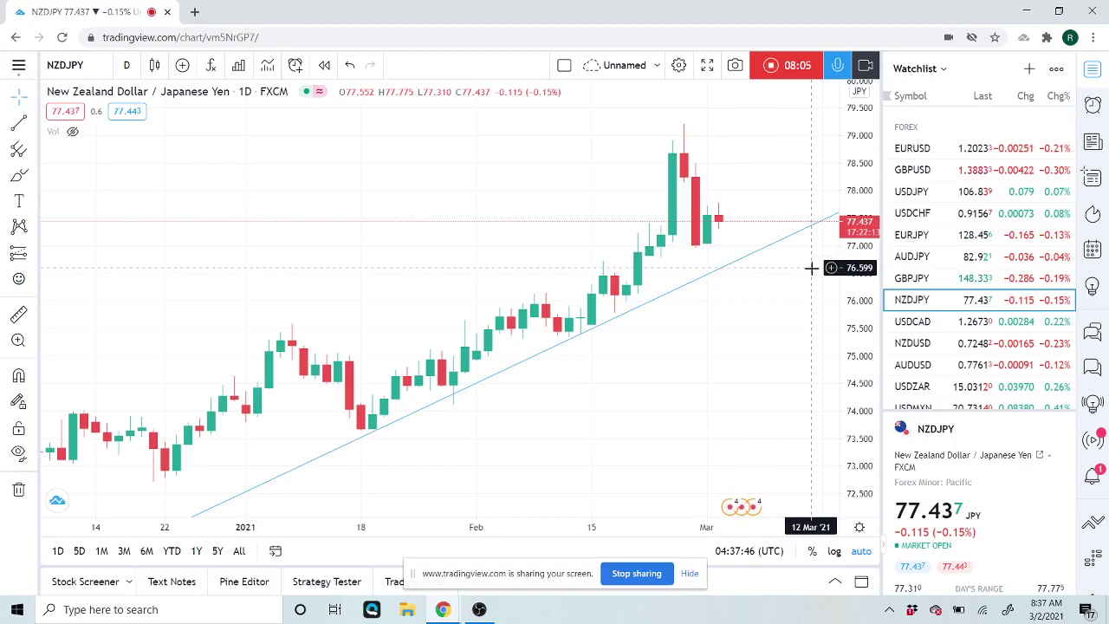
Load USDCAD from the watchlist and zoom out to show daily candles back to September.
{"action": "left_click", "coordinate": [919, 322]}
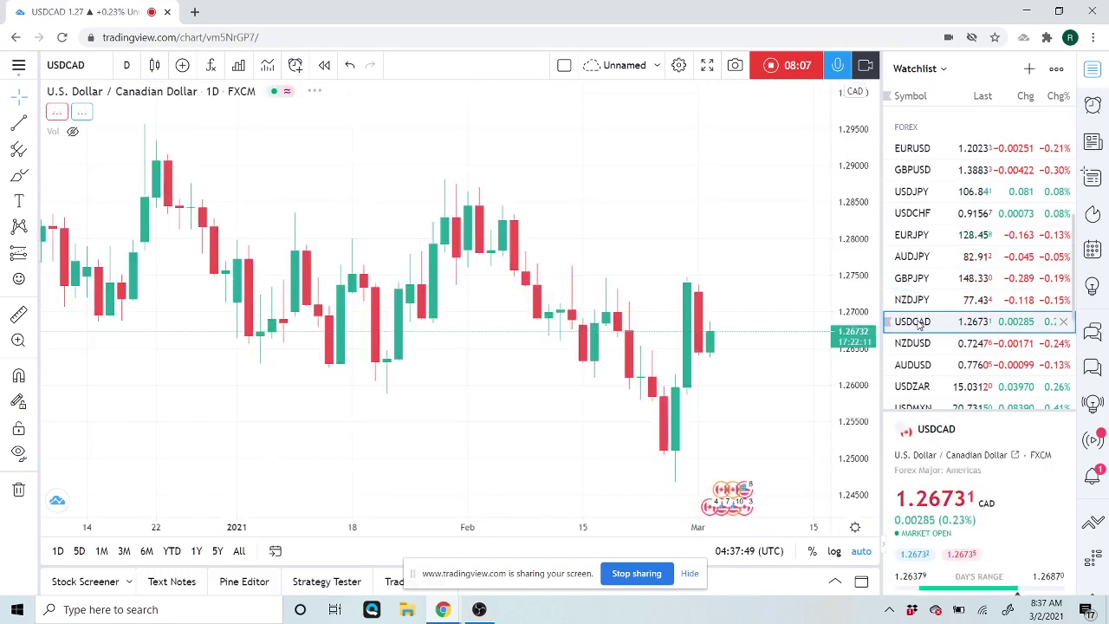
{"action": "scroll", "coordinate": [750, 323], "scroll_direction": "down", "scroll_amount": 3}
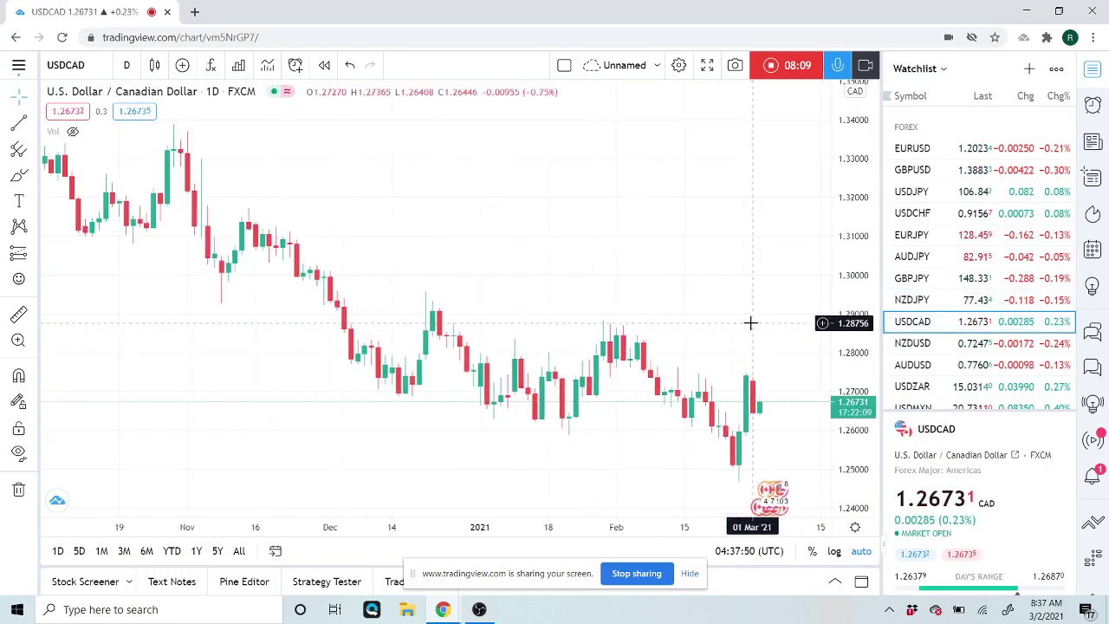
{"action": "scroll", "coordinate": [751, 323], "scroll_direction": "down", "scroll_amount": 1}
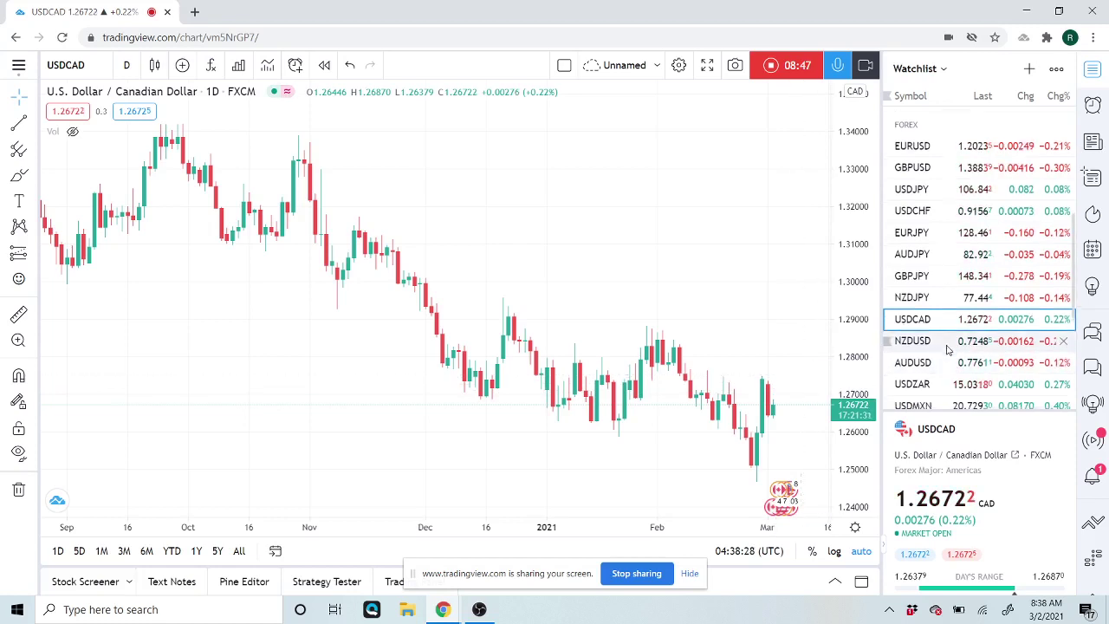
{"action": "scroll", "coordinate": [929, 332], "scroll_direction": "down", "scroll_amount": 2}
Load the USDZAR daily chart from the watchlist in place of USDCAD.
{"action": "left_click", "coordinate": [916, 314]}
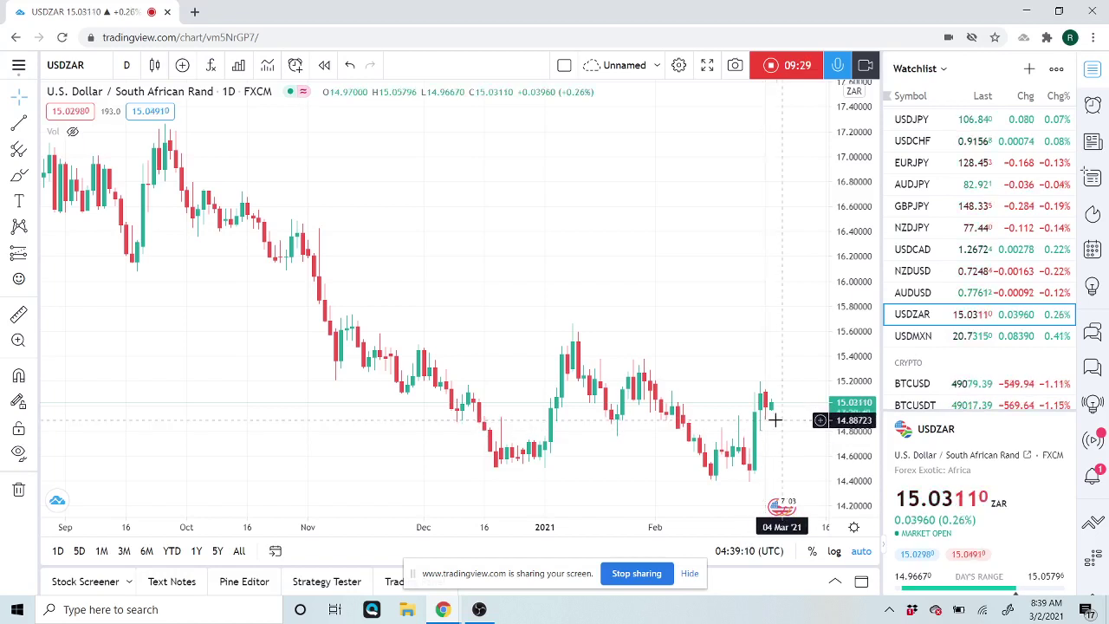
Switch USDZAR to 1-hour candles and zoom out to review them.
{"action": "left_click", "coordinate": [130, 66]}
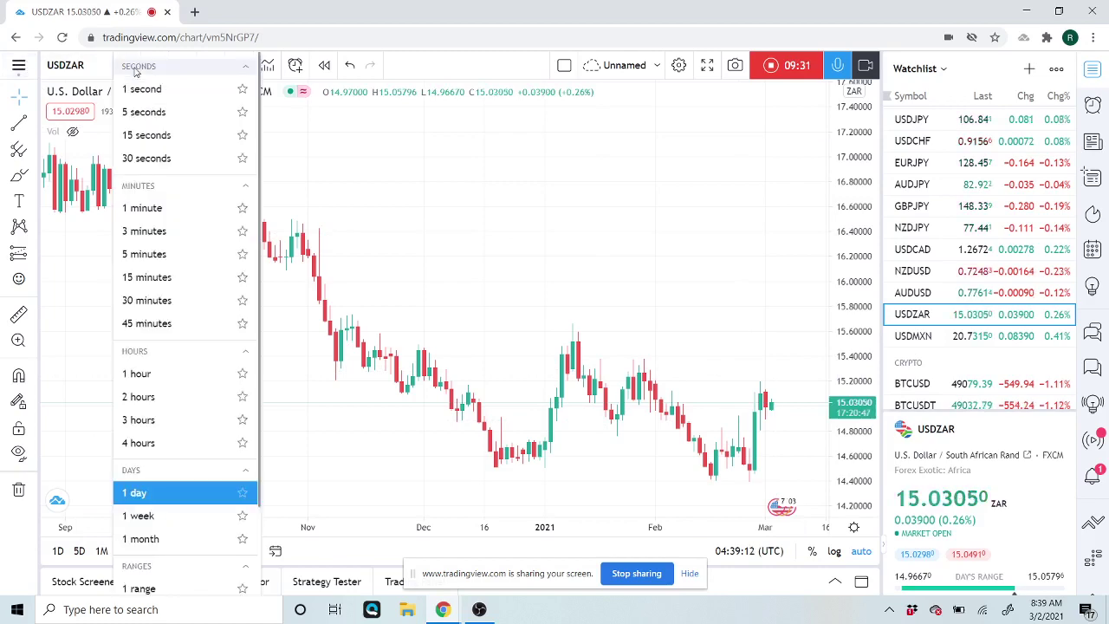
{"action": "left_click", "coordinate": [149, 376]}
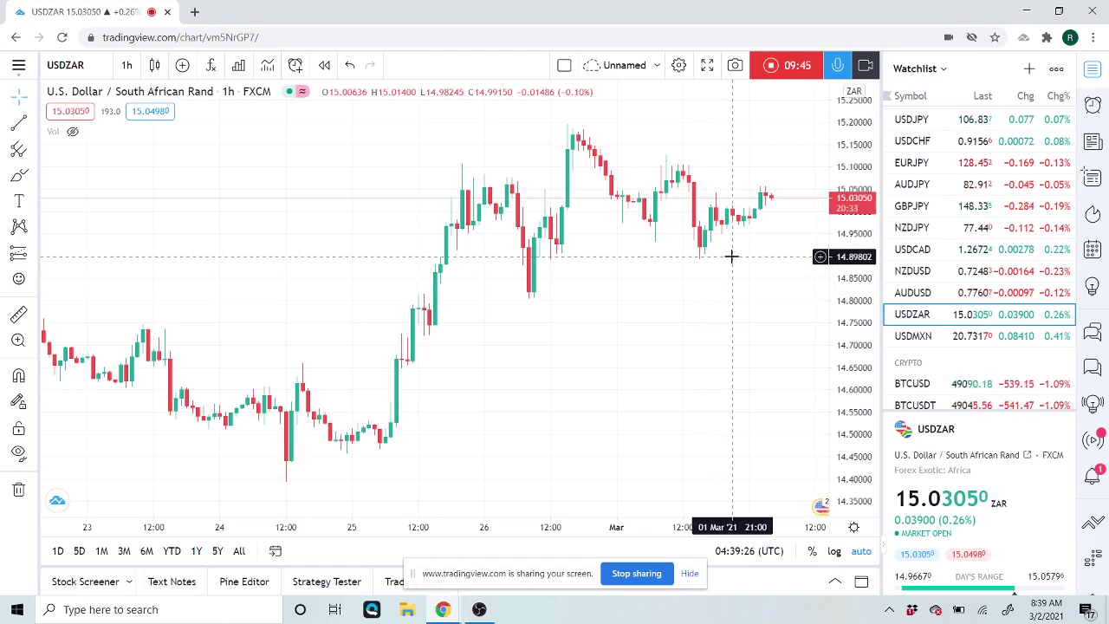
{"action": "scroll", "coordinate": [733, 257], "scroll_direction": "down", "scroll_amount": 2}
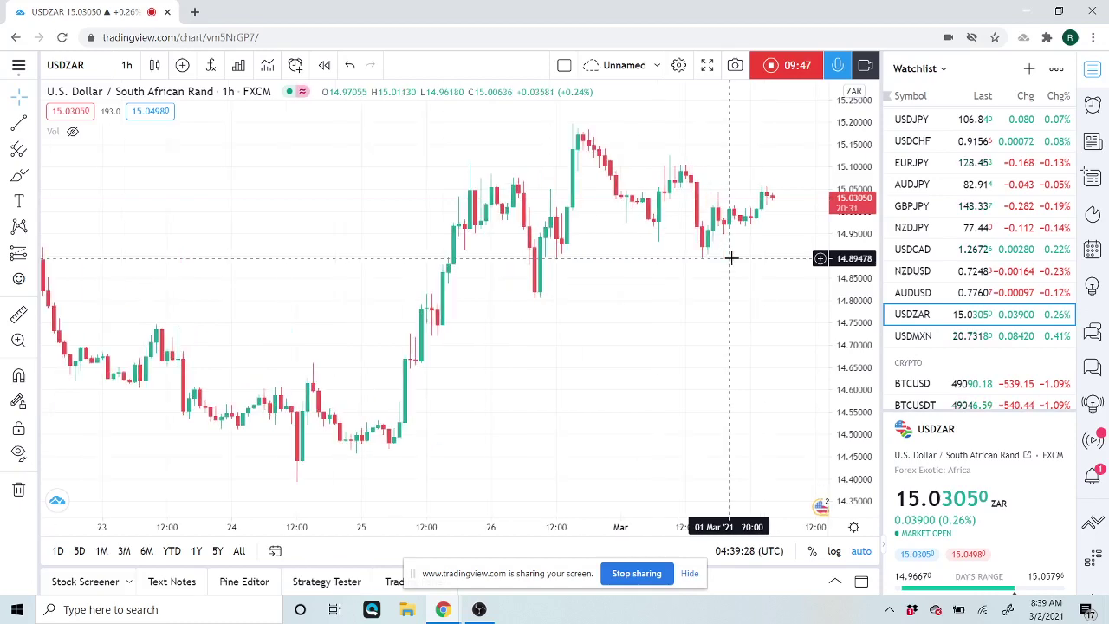
{"action": "scroll", "coordinate": [733, 256], "scroll_direction": "down", "scroll_amount": 2}
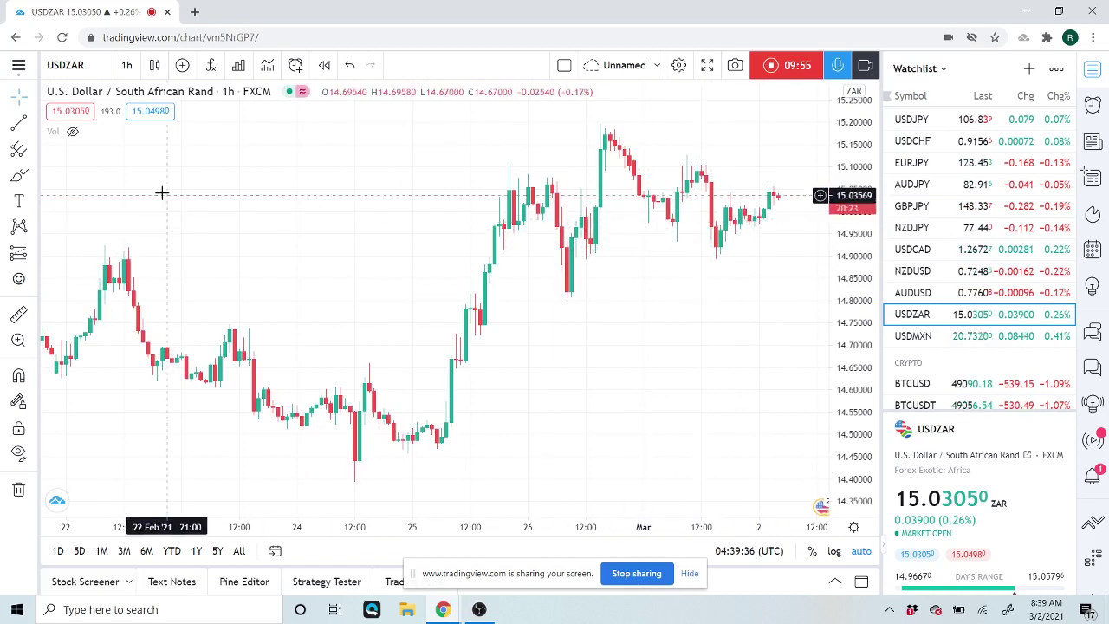
Return USDZAR to the 1-day interval, widened to cover June 2020 through March 2021.
{"action": "left_click", "coordinate": [126, 65]}
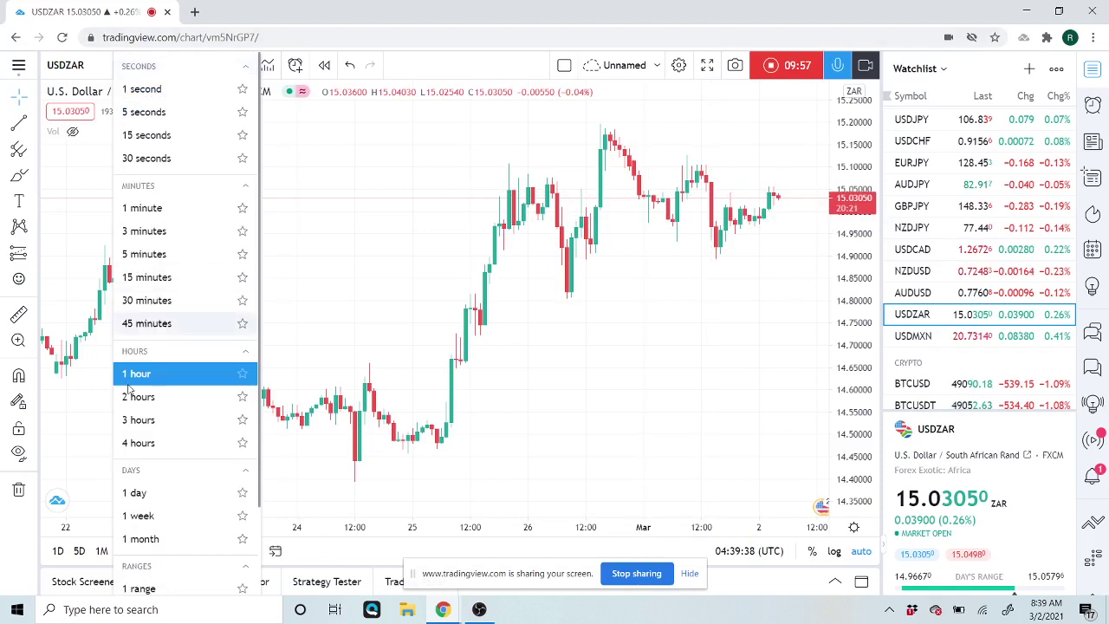
{"action": "left_click", "coordinate": [135, 493]}
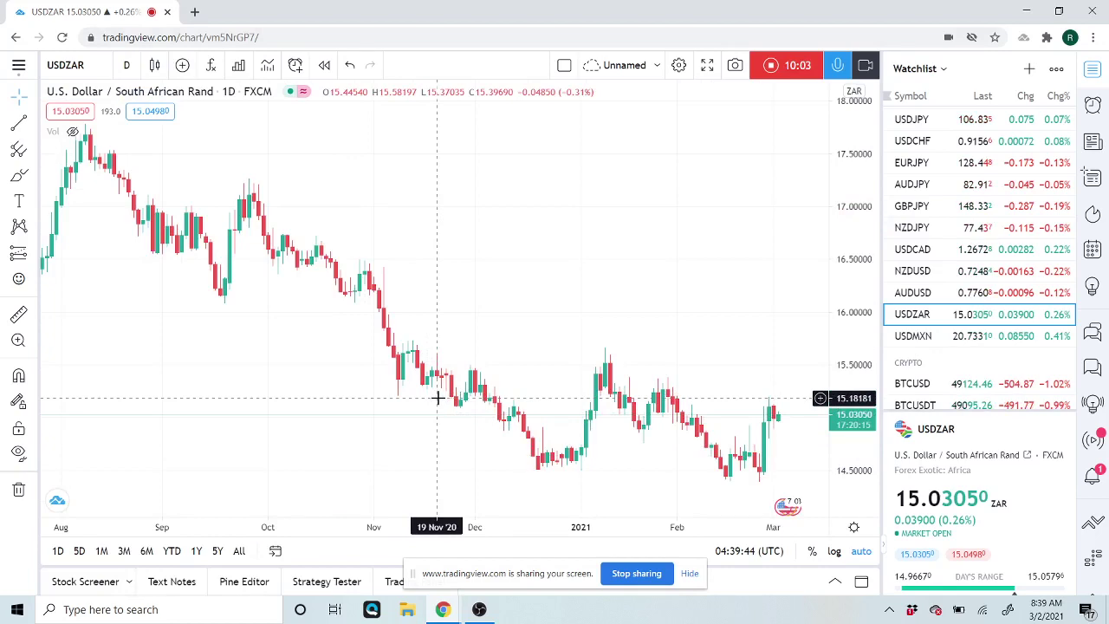
{"action": "scroll", "coordinate": [480, 367], "scroll_direction": "down", "scroll_amount": 1}
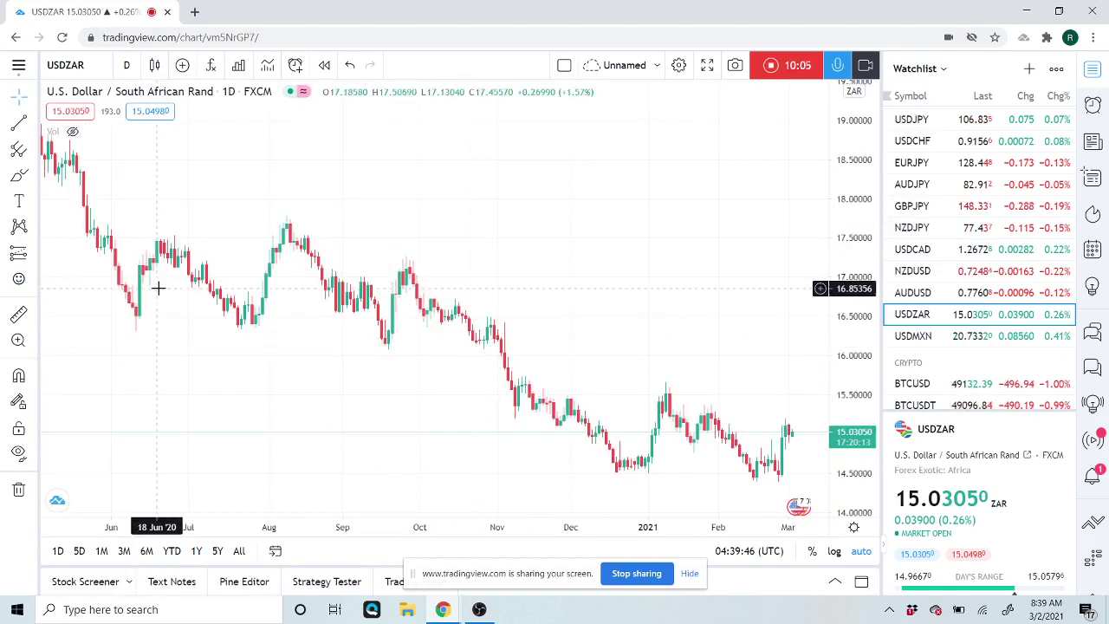
{"action": "left_click", "coordinate": [37, 124]}
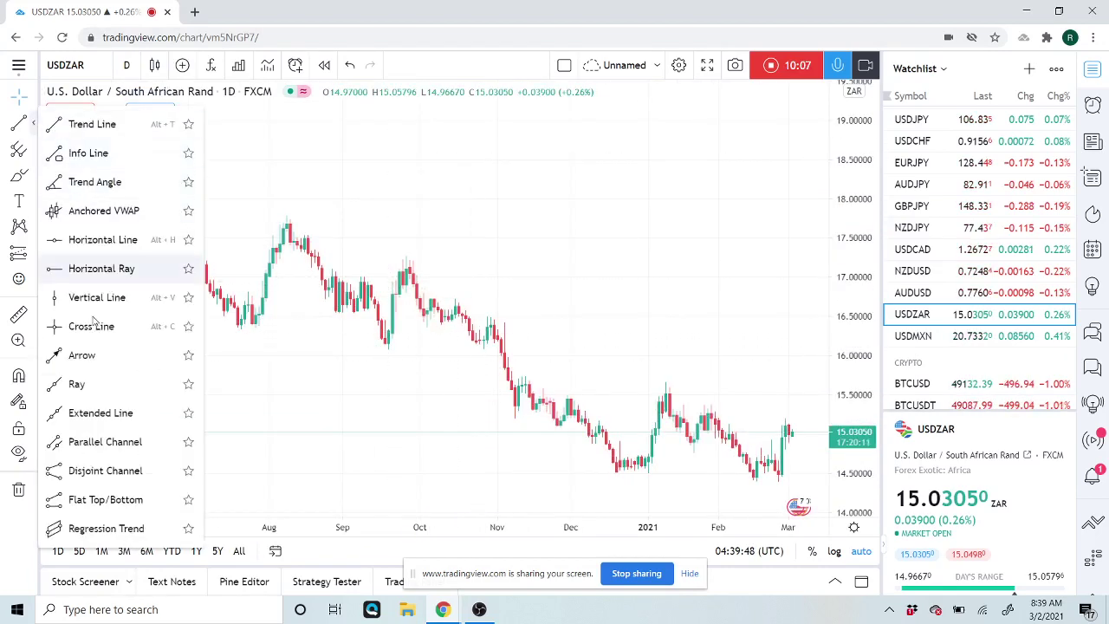
Draw a descending Extended Line from the late-September 2020 high near 17.31 across the falling highs.
{"action": "left_click", "coordinate": [118, 412]}
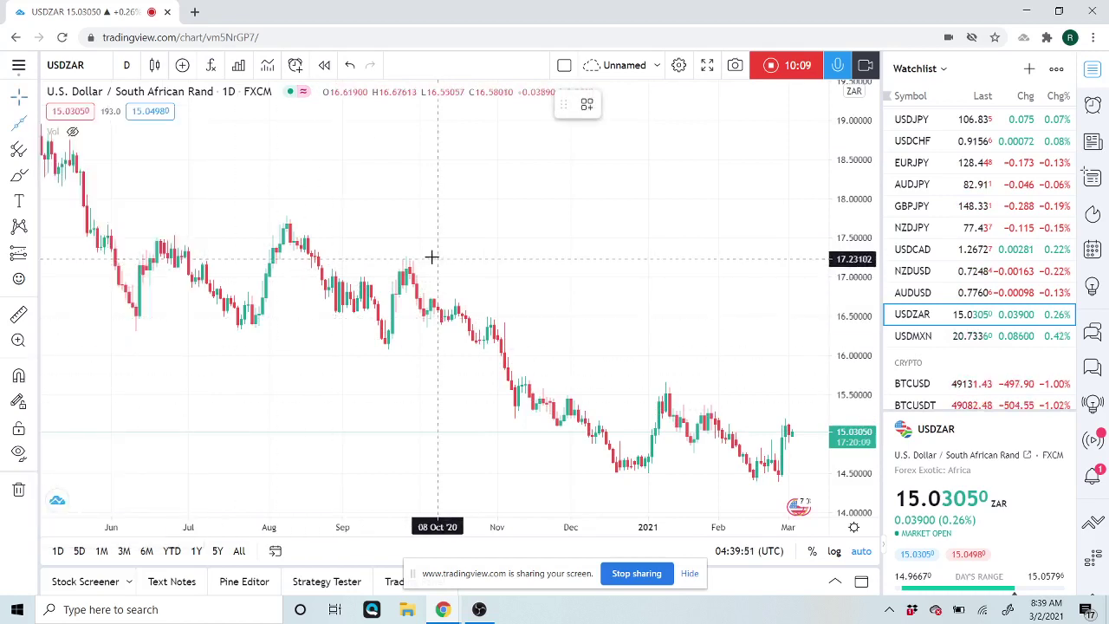
{"action": "left_click", "coordinate": [409, 253]}
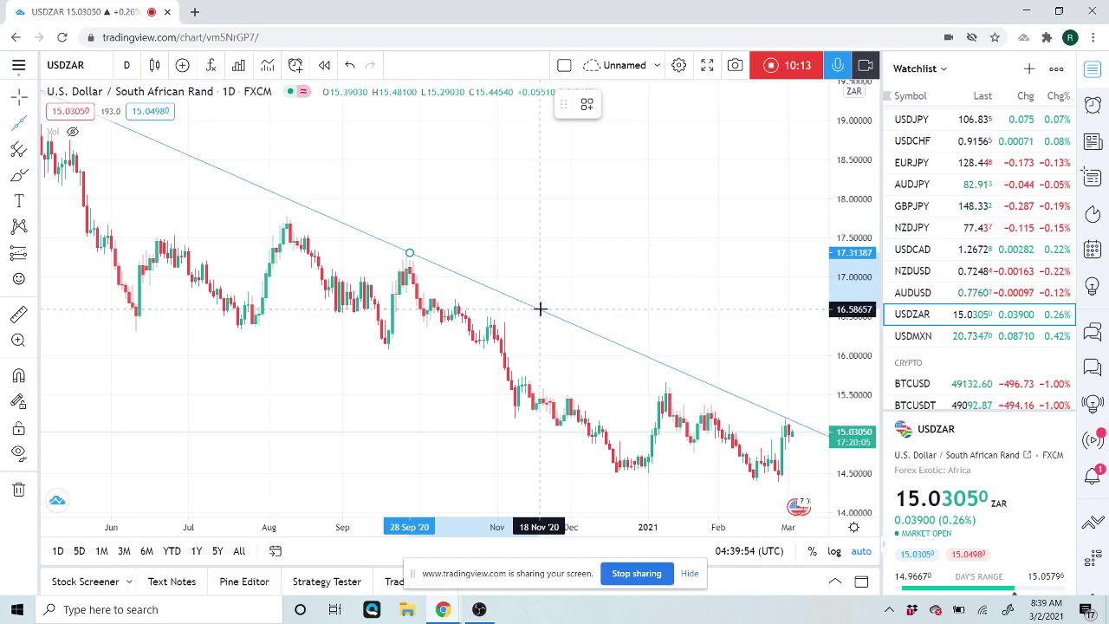
{"action": "left_click", "coordinate": [540, 308]}
{"action": "scroll", "coordinate": [540, 310], "scroll_direction": "down", "scroll_amount": 3}
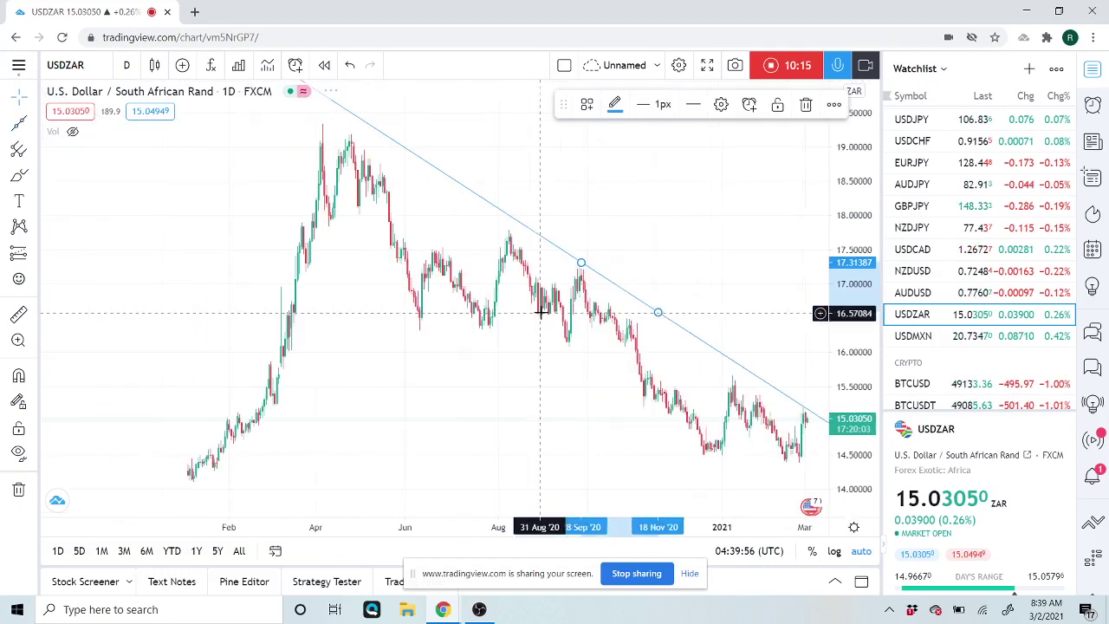
{"action": "scroll", "coordinate": [540, 312], "scroll_direction": "up", "scroll_amount": 3}
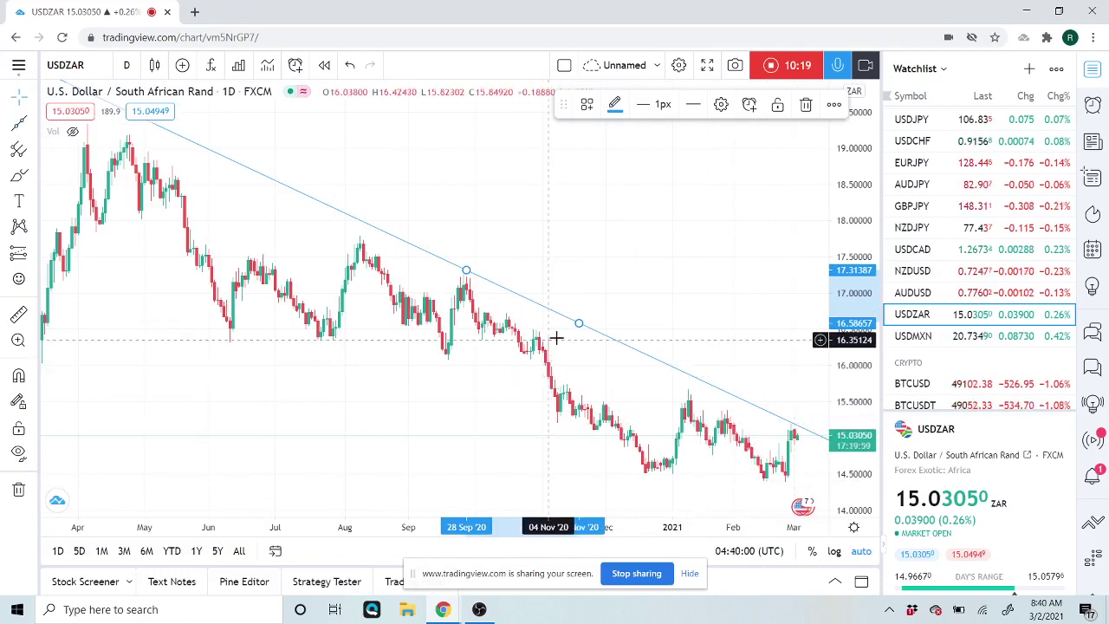
{"action": "scroll", "coordinate": [926, 326], "scroll_direction": "down", "scroll_amount": 2}
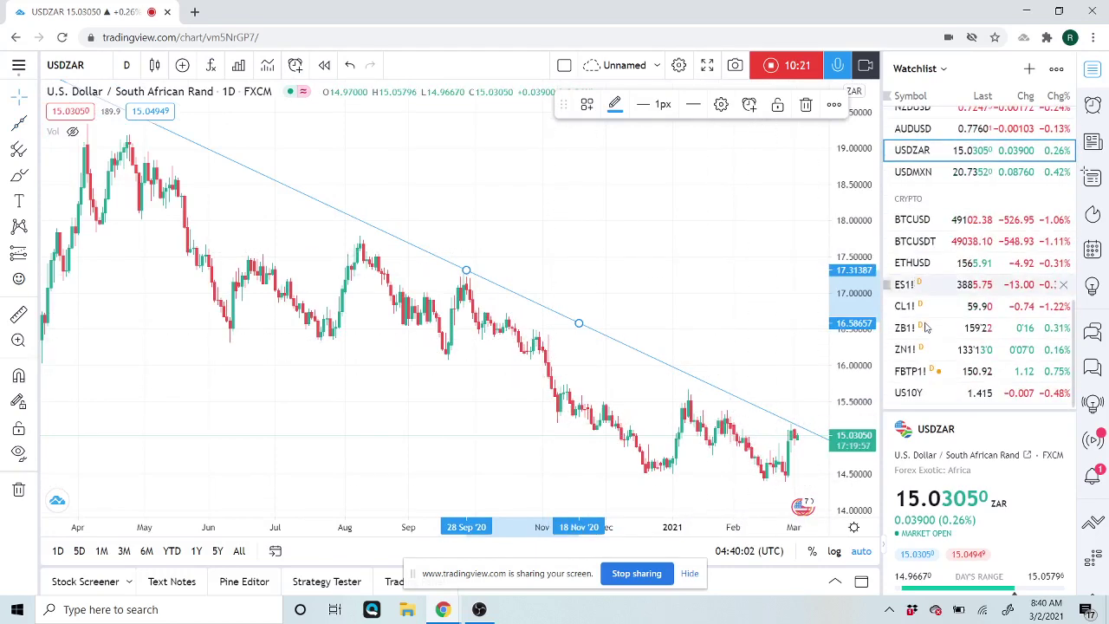
Load ES1! S&P 500 E-mini futures on 1-week candles and zoom to frame the trend line.
{"action": "left_click", "coordinate": [919, 285]}
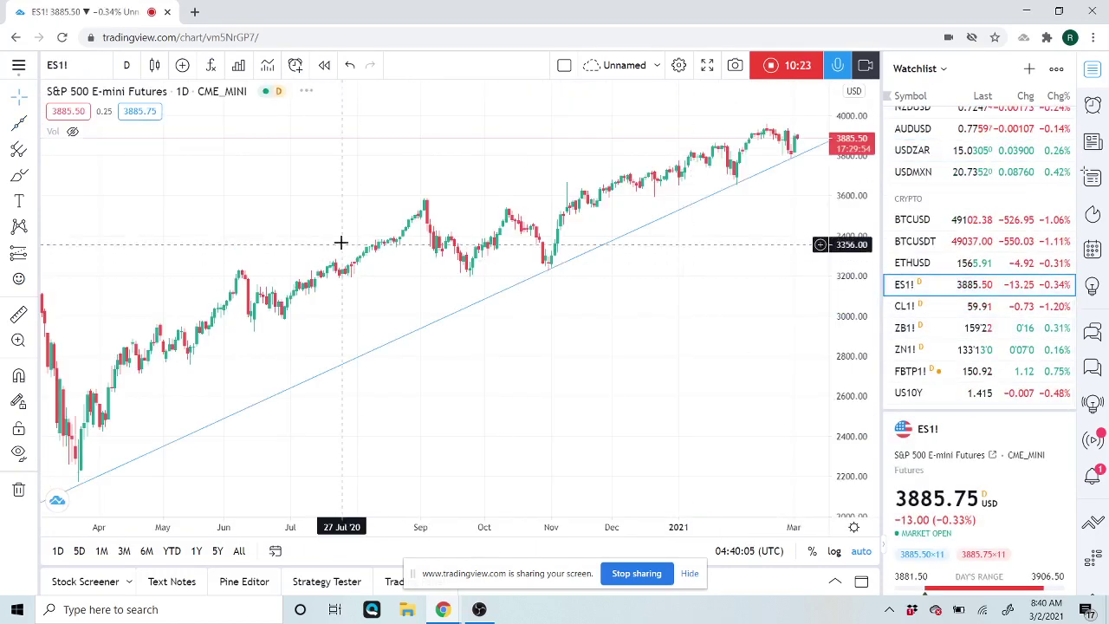
{"action": "left_click", "coordinate": [128, 68]}
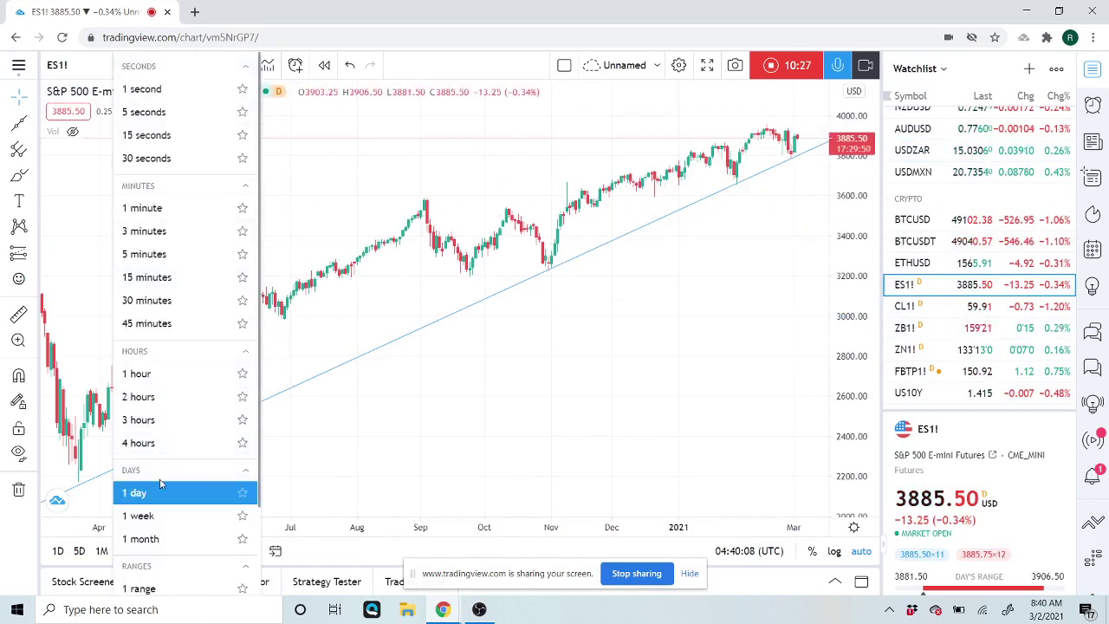
{"action": "left_click", "coordinate": [160, 519]}
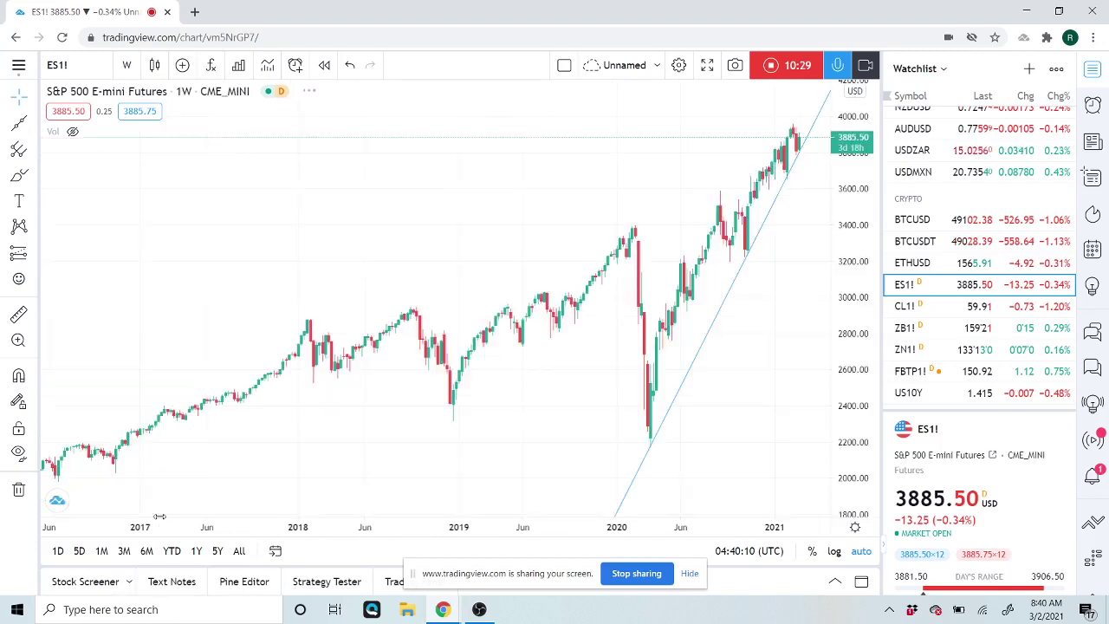
{"action": "scroll", "coordinate": [195, 427], "scroll_direction": "up", "scroll_amount": 3}
{"action": "scroll", "coordinate": [195, 428], "scroll_direction": "up", "scroll_amount": 5}
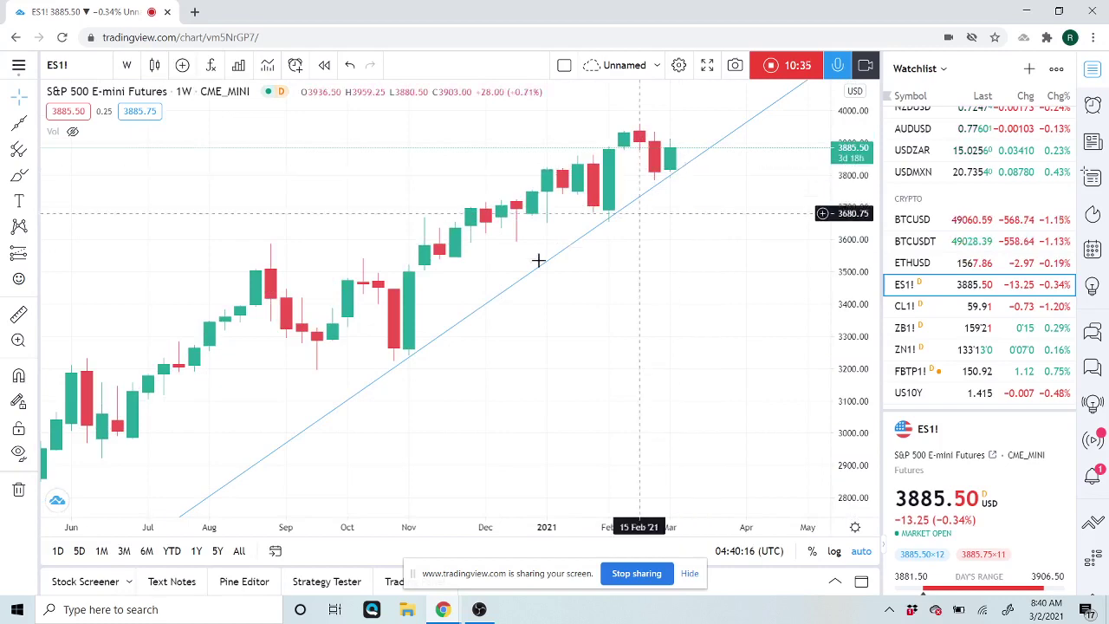
{"action": "scroll", "coordinate": [386, 325], "scroll_direction": "down", "scroll_amount": 5}
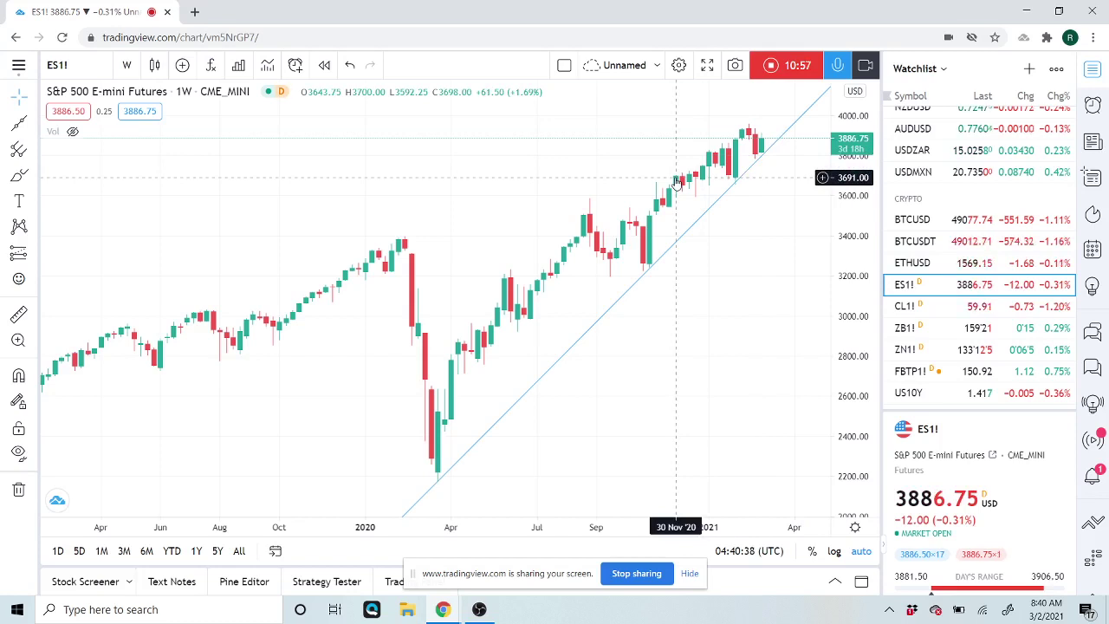
{"action": "scroll", "coordinate": [678, 183], "scroll_direction": "up", "scroll_amount": 2}
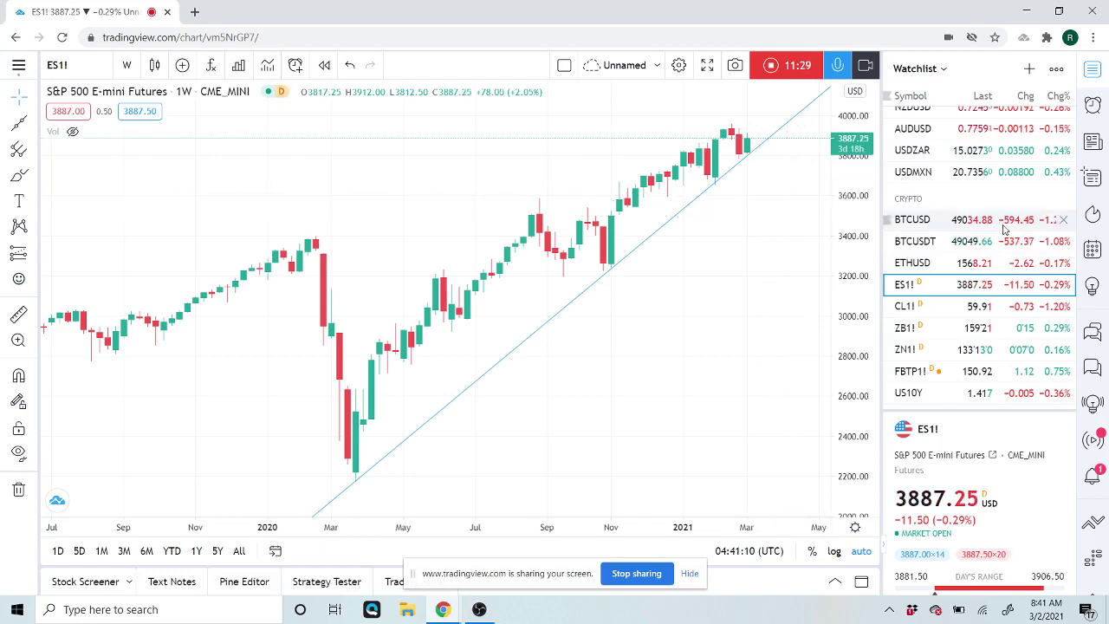
{"action": "scroll", "coordinate": [986, 221], "scroll_direction": "up", "scroll_amount": 3}
Load AUDUSD and set its interval to 1 day.
{"action": "left_click", "coordinate": [919, 274]}
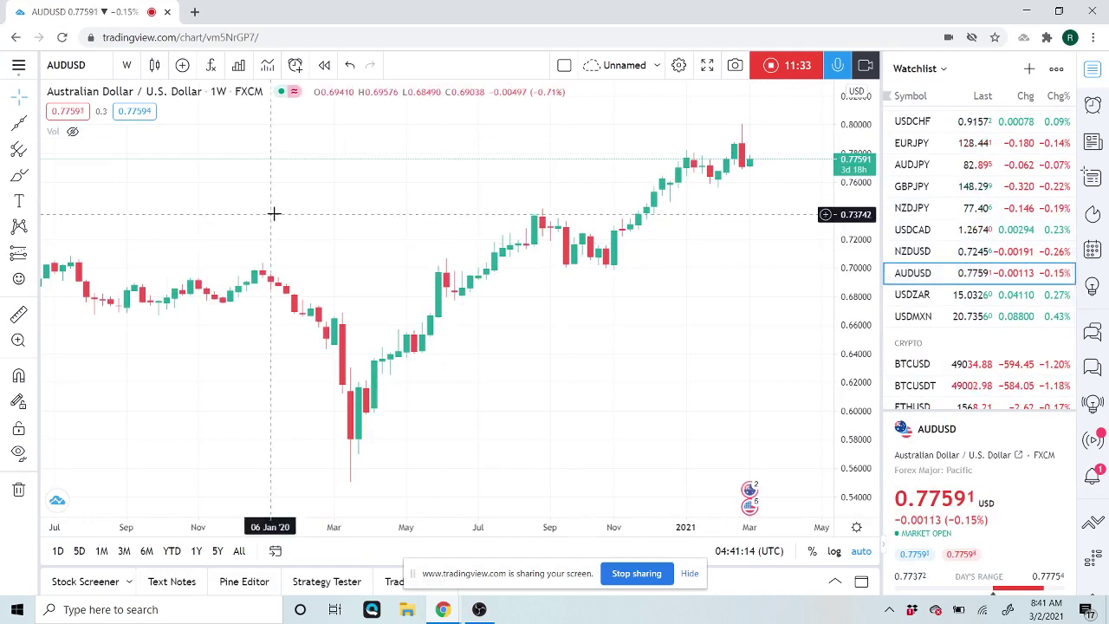
{"action": "left_click", "coordinate": [129, 67]}
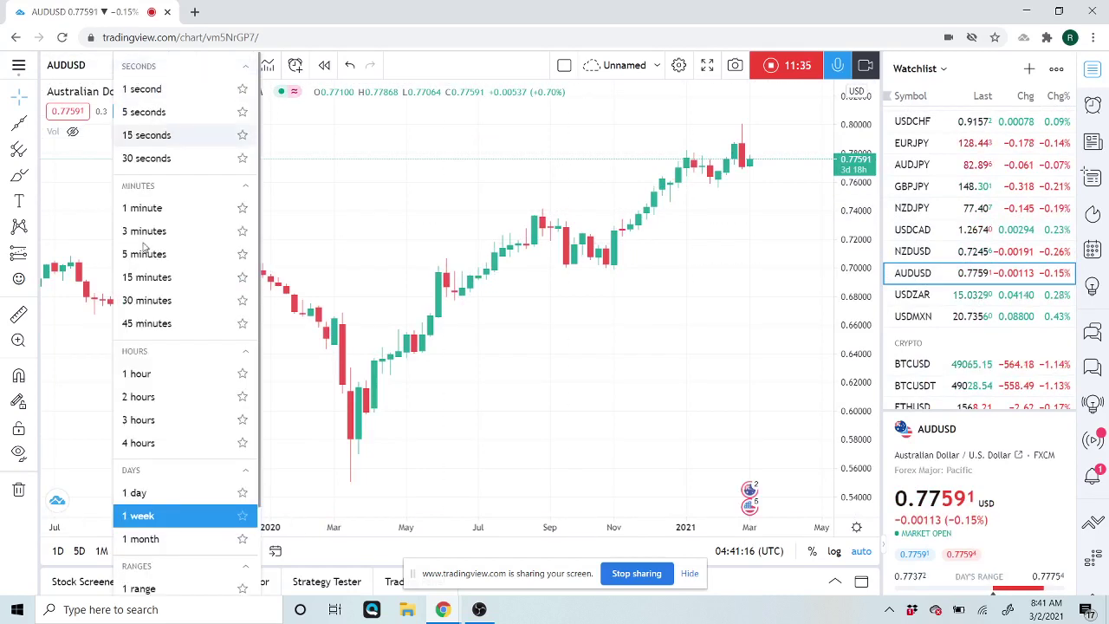
{"action": "left_click", "coordinate": [146, 490]}
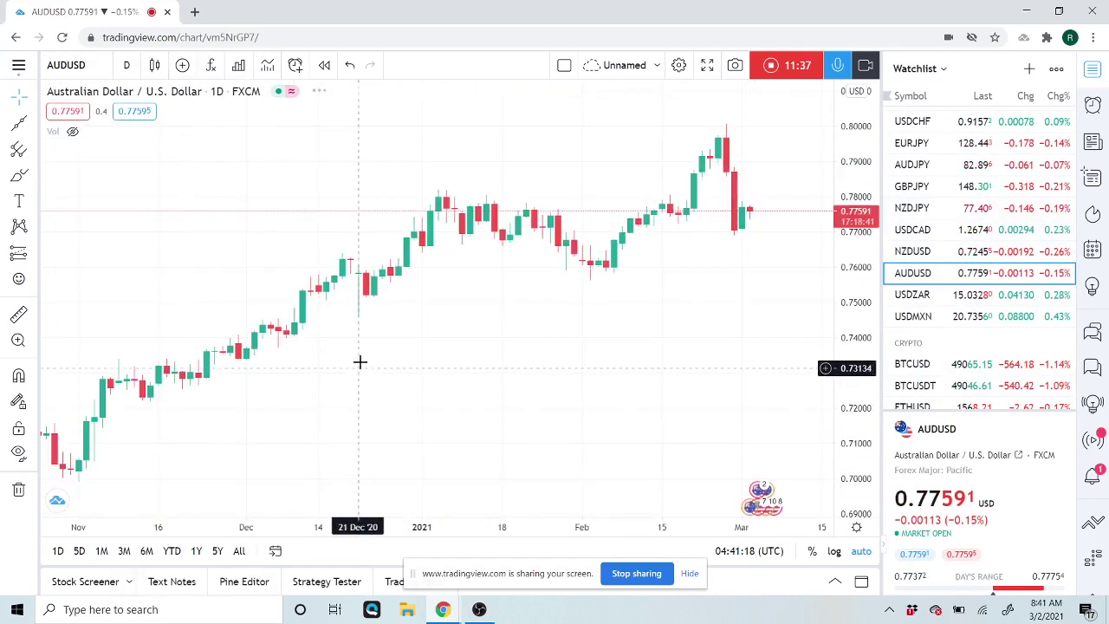
Step through the NZDUSD, USDCAD and USDCHF daily charts from the watchlist.
{"action": "left_click", "coordinate": [926, 251]}
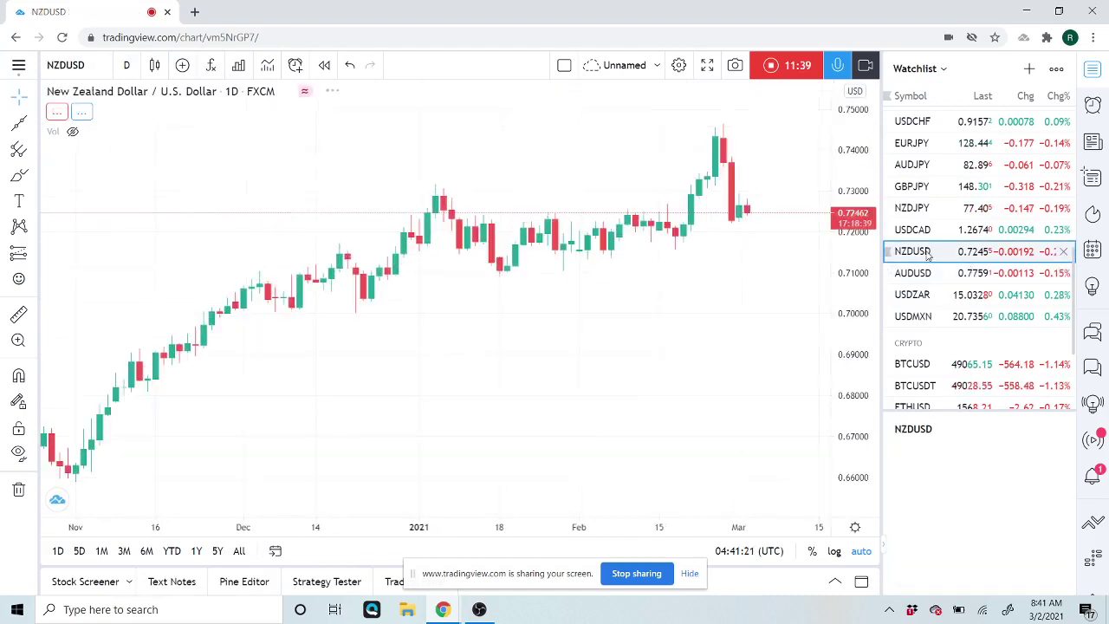
{"action": "left_click", "coordinate": [921, 231]}
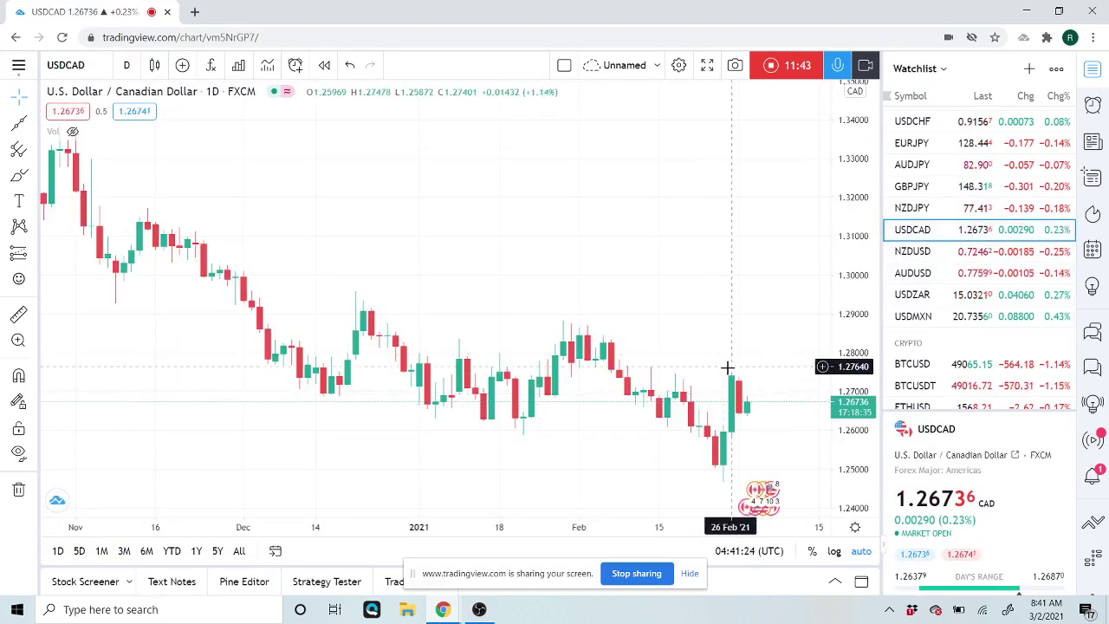
{"action": "scroll", "coordinate": [960, 228], "scroll_direction": "up", "scroll_amount": 3}
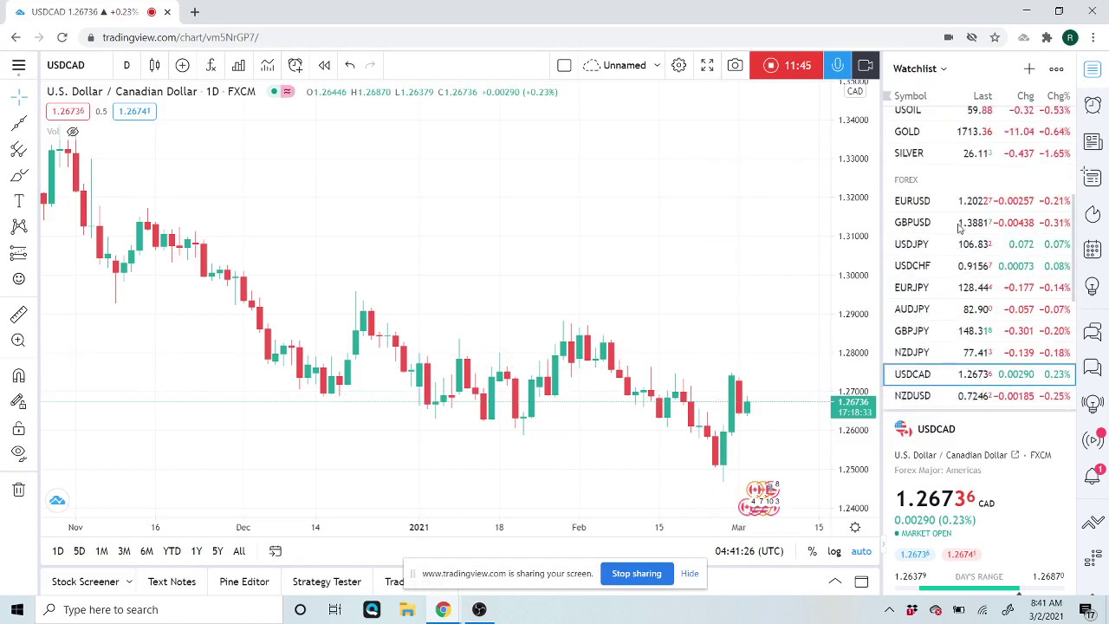
{"action": "left_click", "coordinate": [923, 266]}
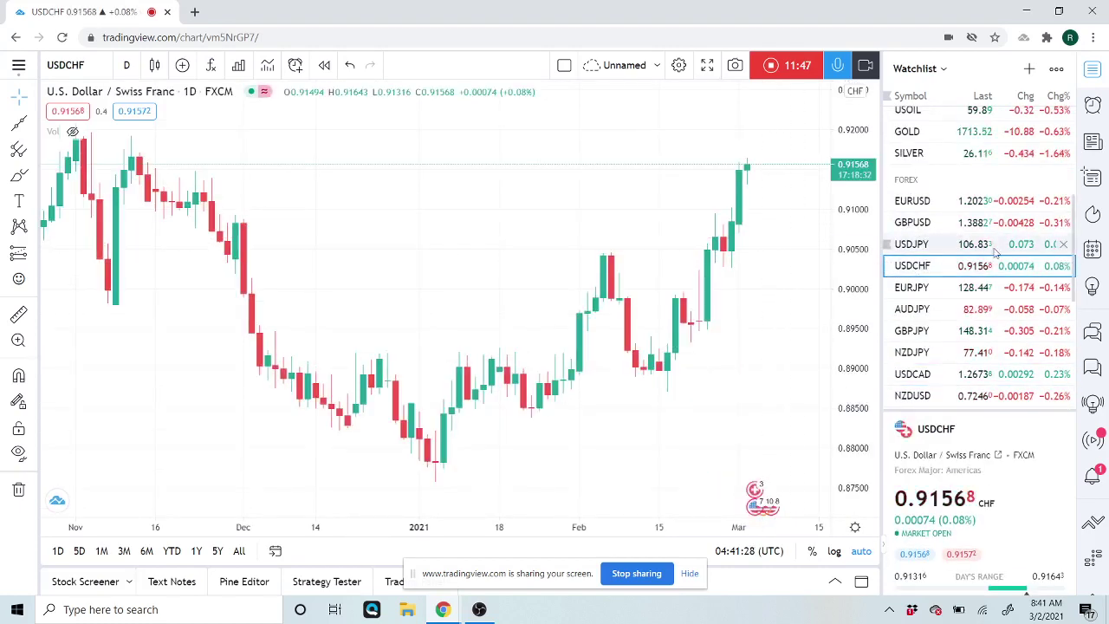
{"action": "scroll", "coordinate": [995, 254], "scroll_direction": "down", "scroll_amount": 3}
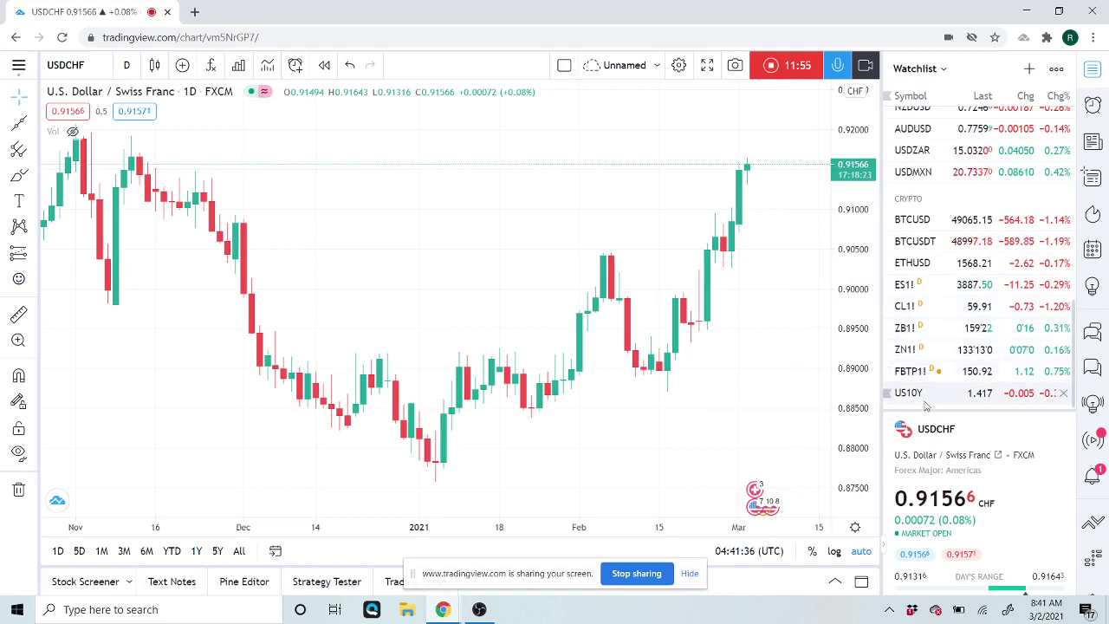
Zoom out on the US10Y yield chart, then stop recording to open the video idea preview.
{"action": "left_click", "coordinate": [921, 394]}
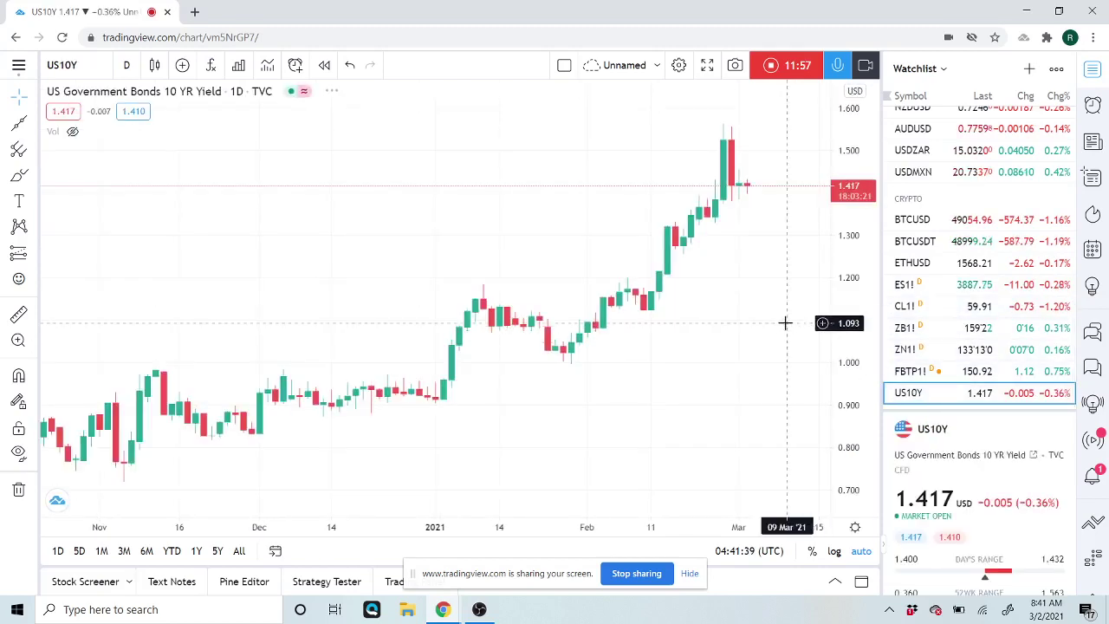
{"action": "scroll", "coordinate": [768, 151], "scroll_direction": "down", "scroll_amount": 4}
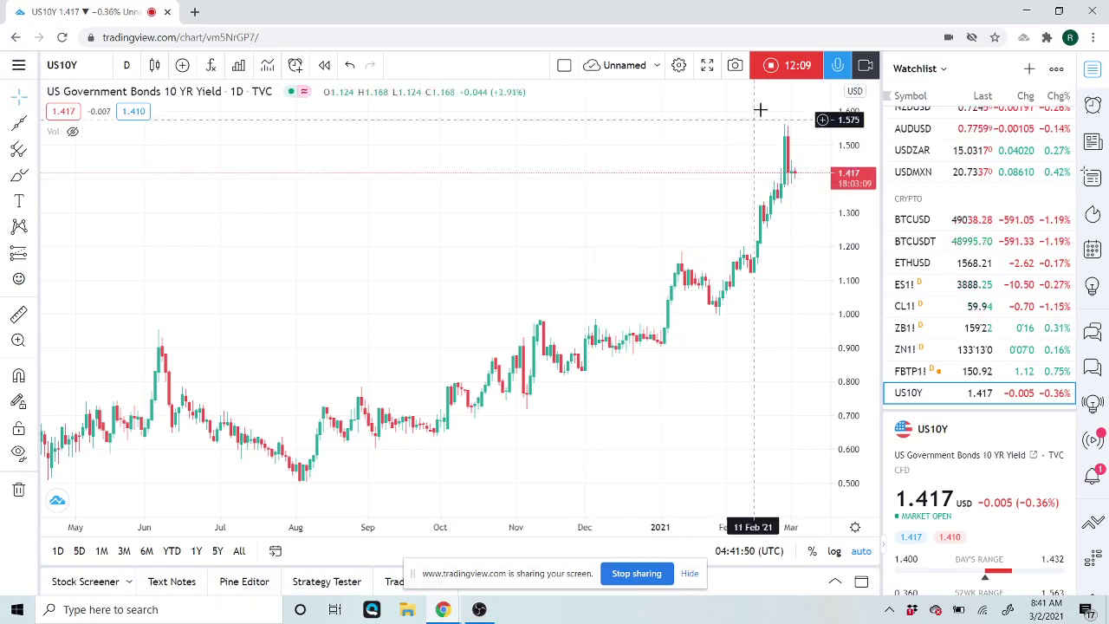
{"action": "left_click", "coordinate": [771, 67]}
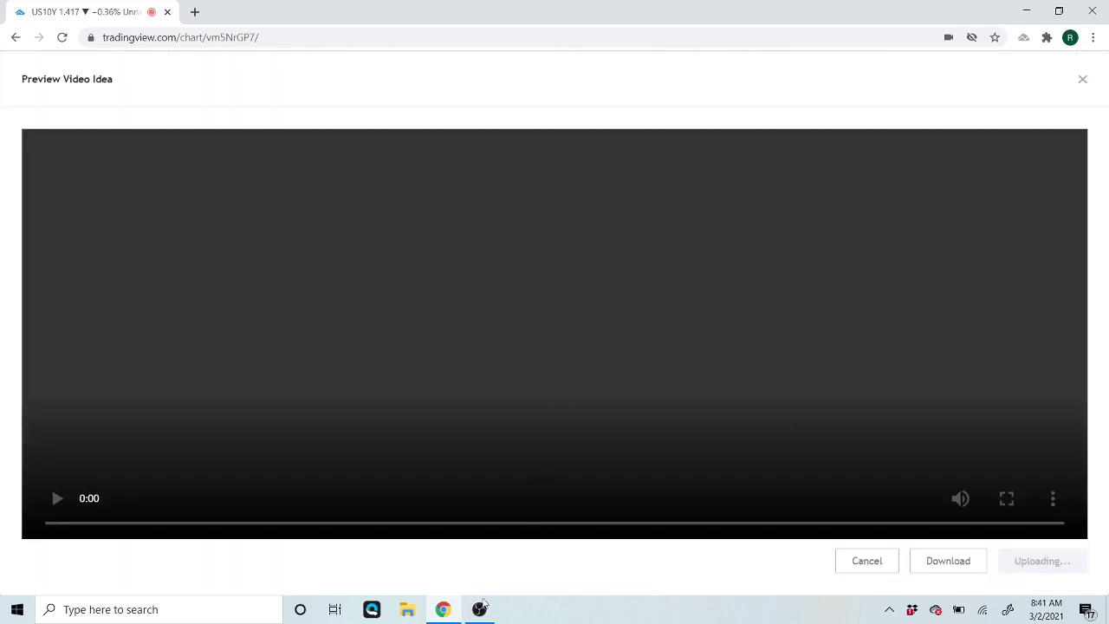